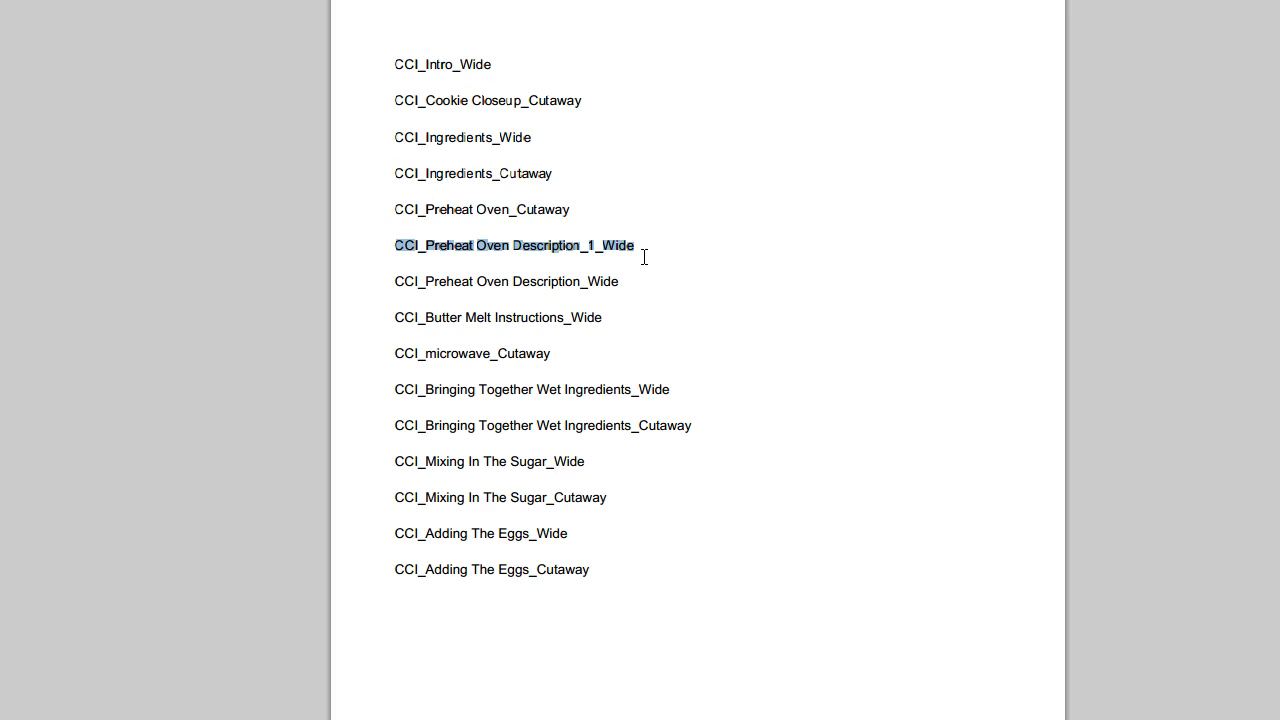
- Highlight the CCI_Preheat Oven Description_1_Wide and CCI_Preheat Oven Description_Wide entries in the shot list to compare them
{"action": "left_click_drag", "start_coordinate": [396, 283], "coordinate": [761, 294]}
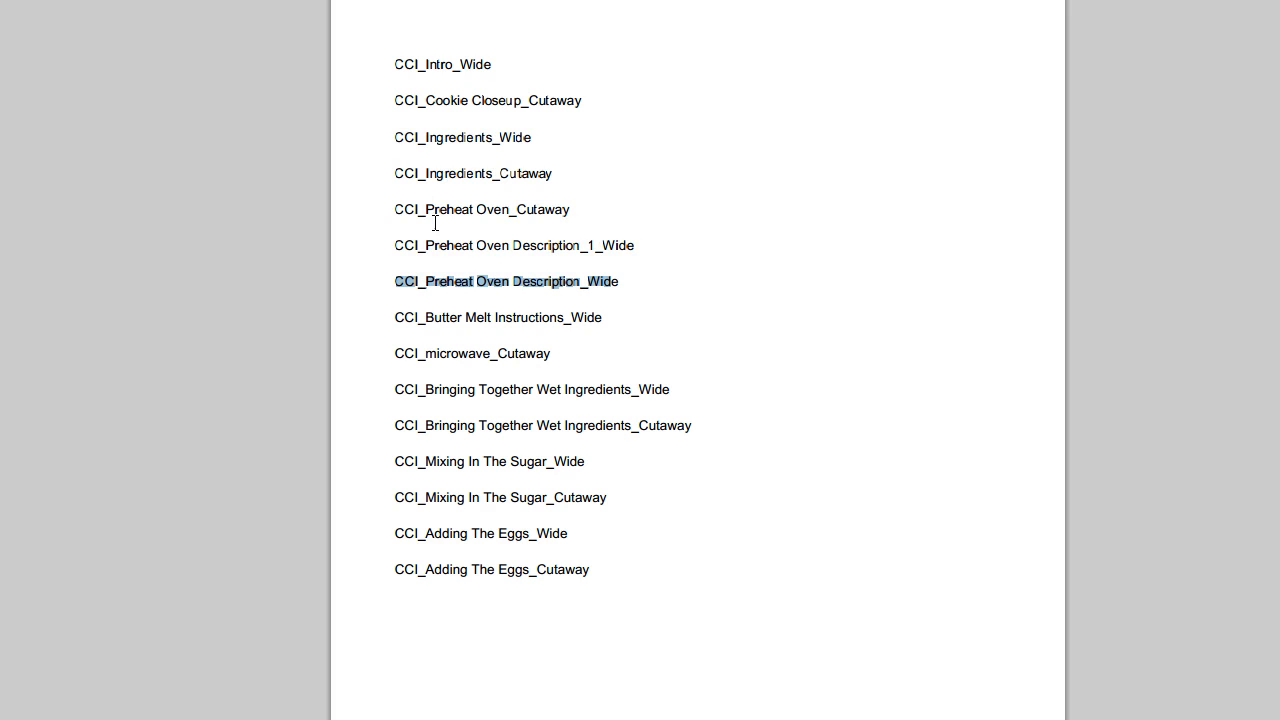
{"action": "left_click_drag", "start_coordinate": [387, 241], "coordinate": [650, 239]}
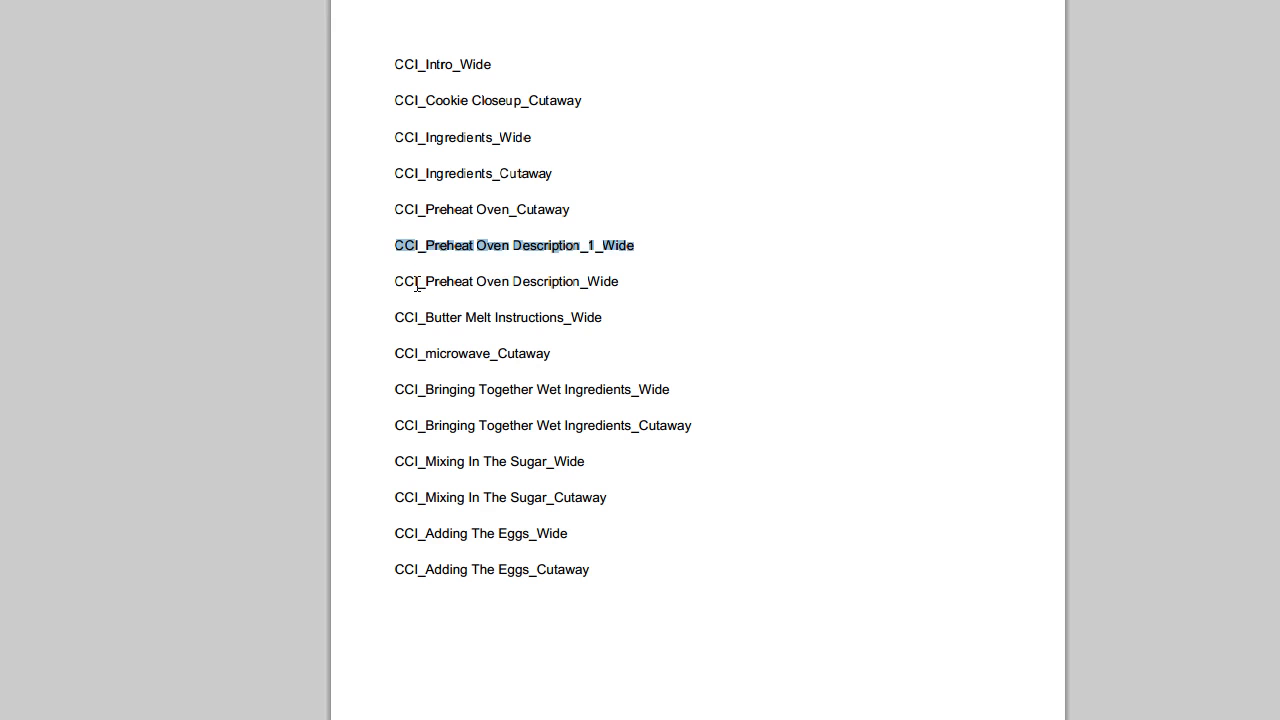
{"action": "left_click_drag", "start_coordinate": [399, 282], "coordinate": [677, 280]}
{"action": "left_click", "coordinate": [790, 322]}
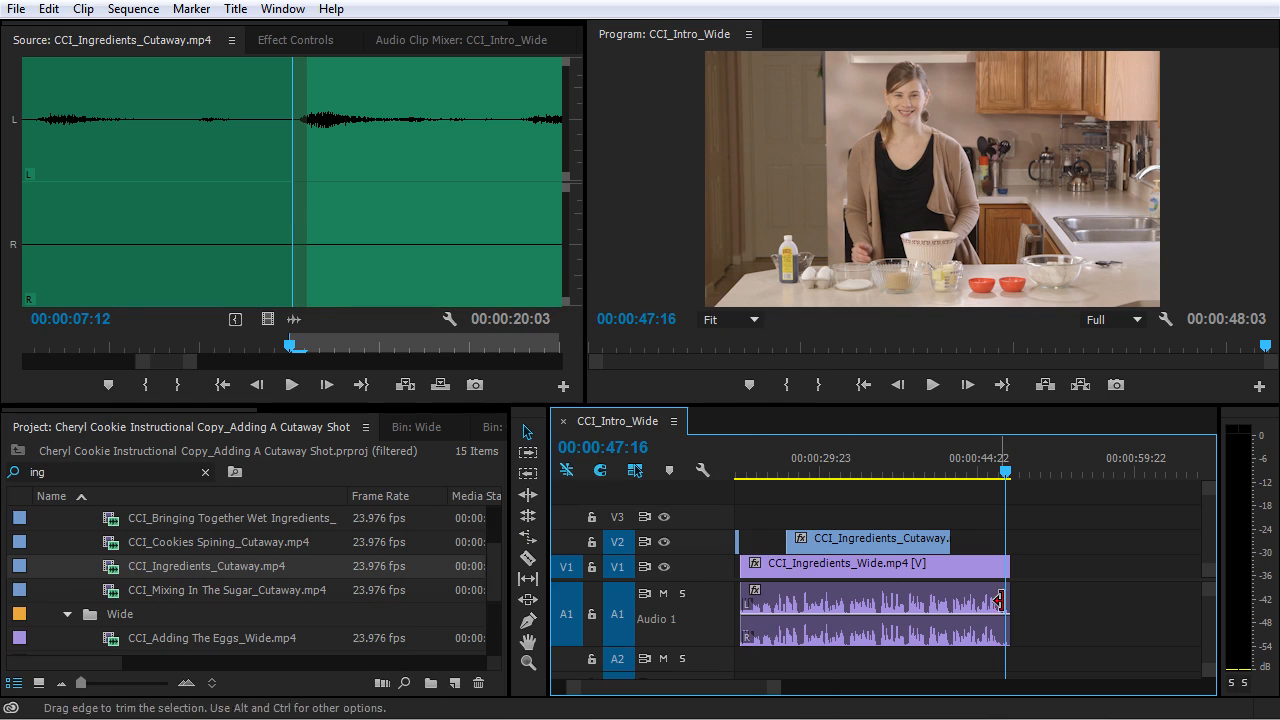
- Clear the project search filter and load CCI_Preheat Oven Description_1_Wide.mp4 in the Source Monitor
{"action": "scroll", "coordinate": [122, 565], "scroll_direction": "down", "scroll_amount": 2}
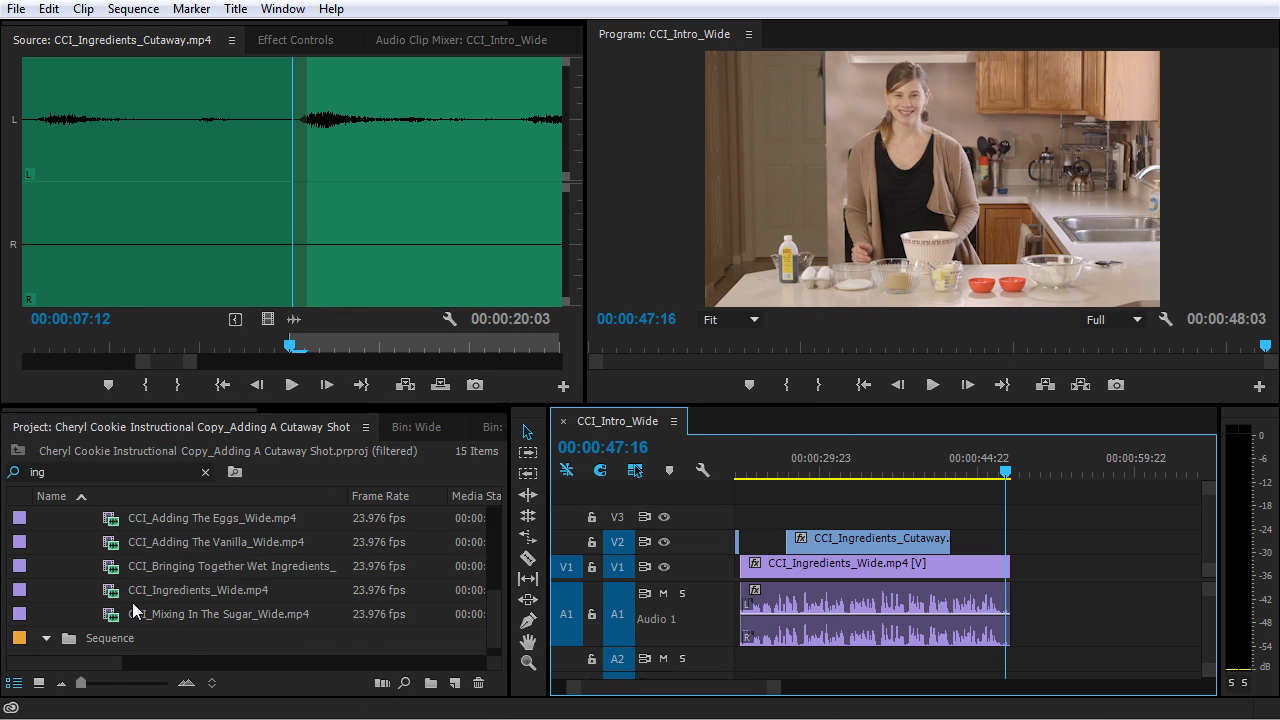
{"action": "scroll", "coordinate": [132, 602], "scroll_direction": "up", "scroll_amount": 2}
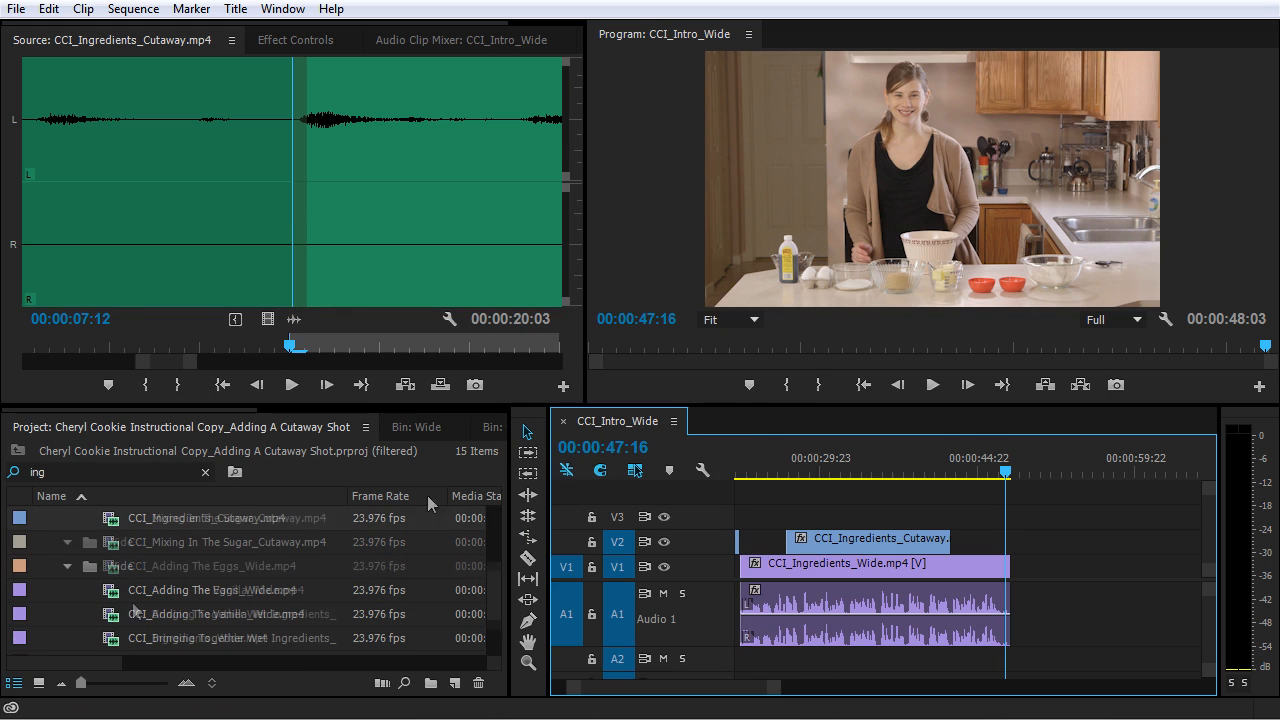
{"action": "left_click", "coordinate": [205, 472]}
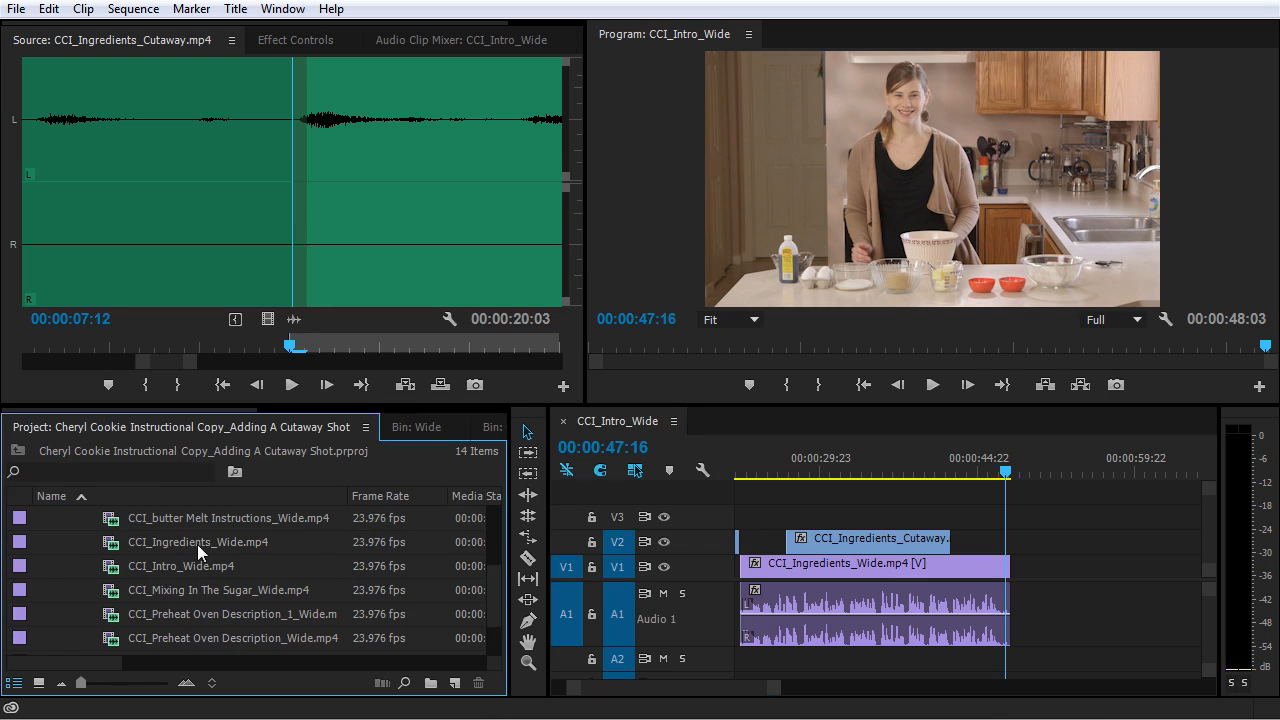
{"action": "scroll", "coordinate": [223, 565], "scroll_direction": "down", "scroll_amount": 1}
{"action": "double_click", "coordinate": [110, 569]}
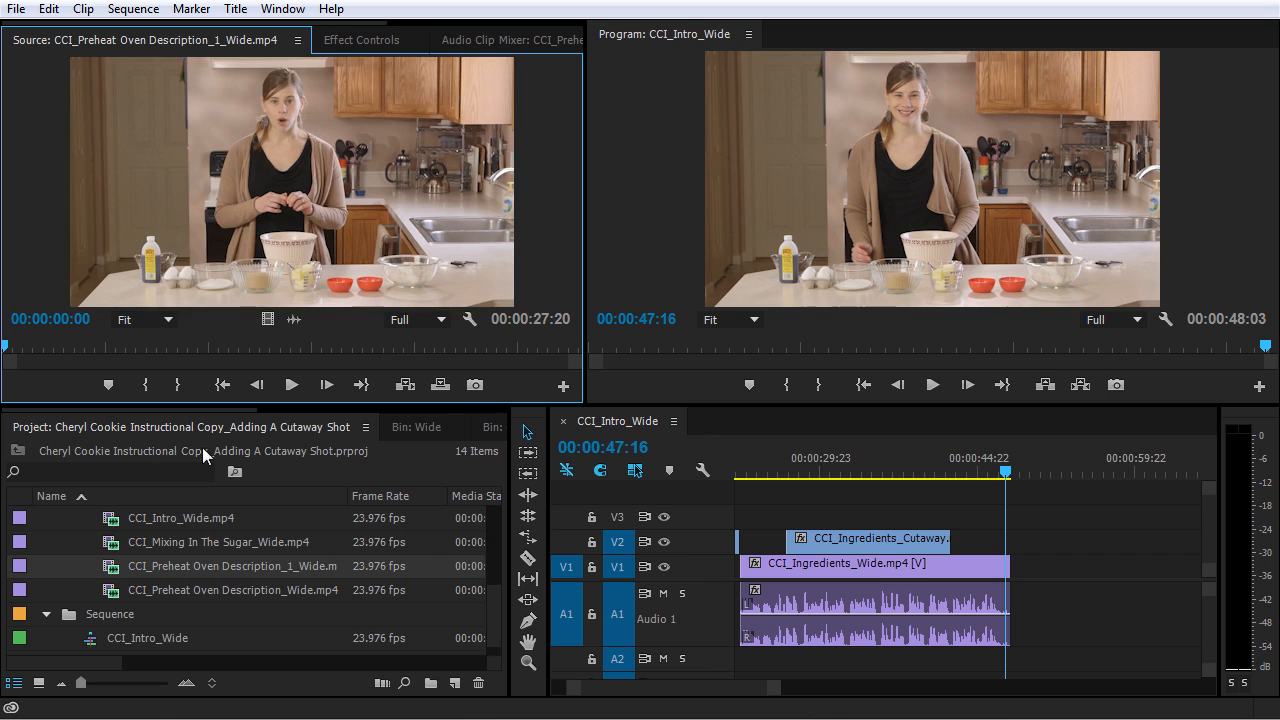
- Play through the loaded source clip and CCI_Preheat Oven Description_Wide.mp4 to compare their content
{"action": "key", "text": "space"}
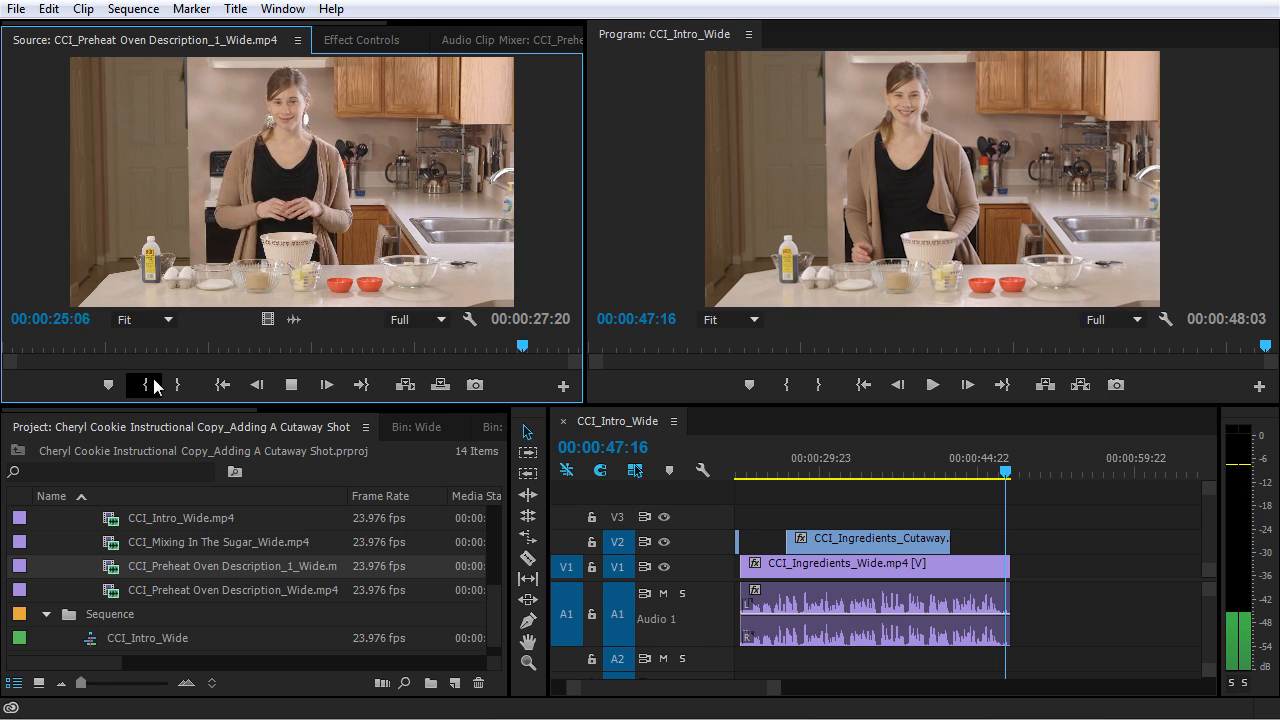
{"action": "key", "text": "space"}
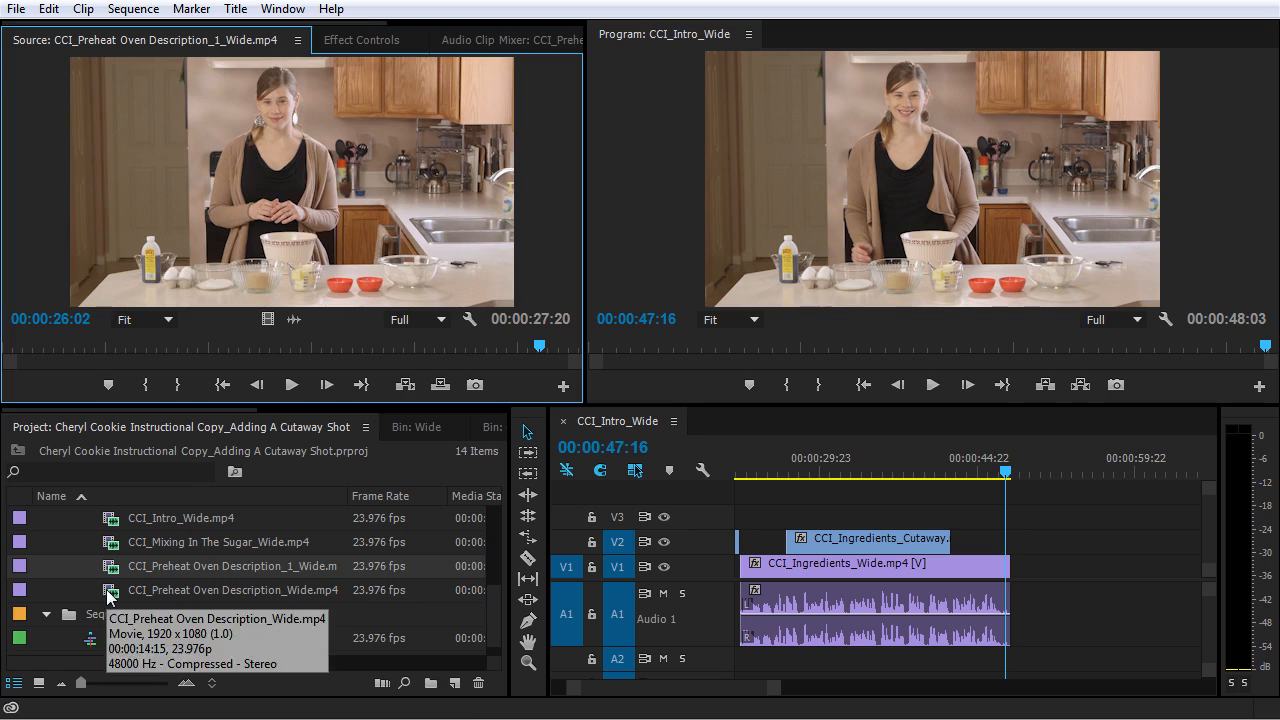
{"action": "double_click", "coordinate": [109, 592]}
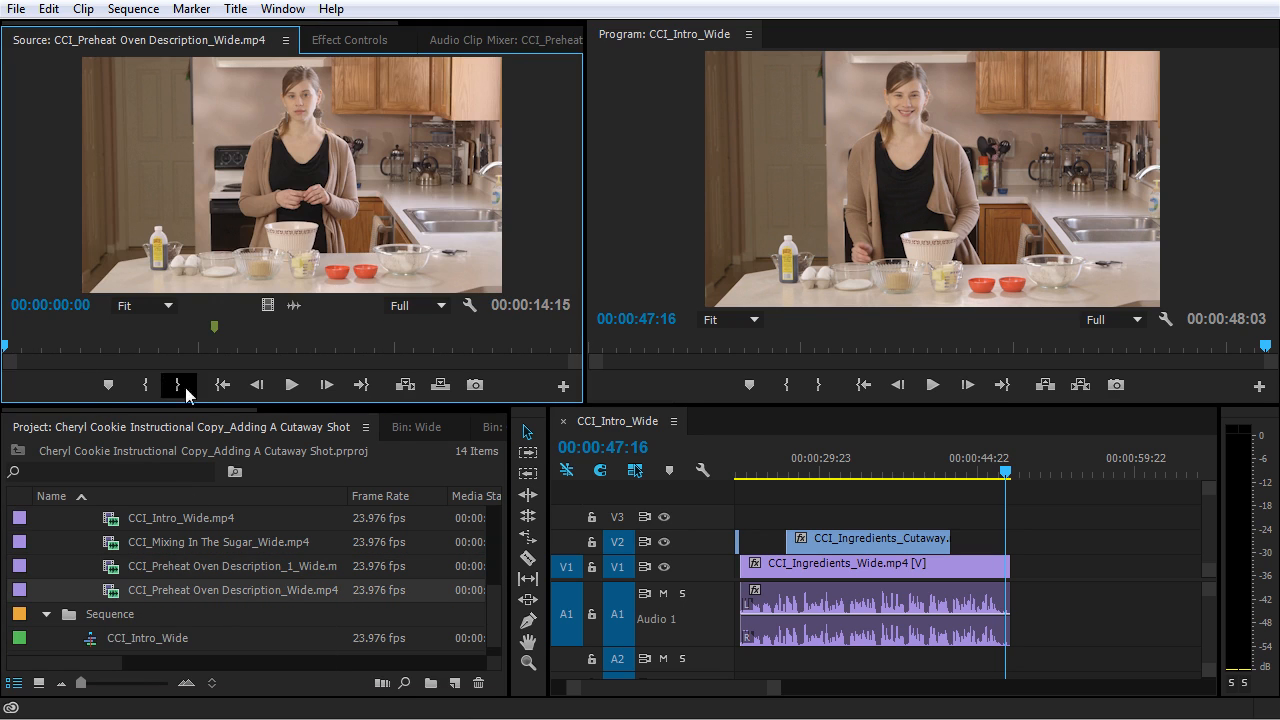
{"action": "left_click", "coordinate": [291, 384]}
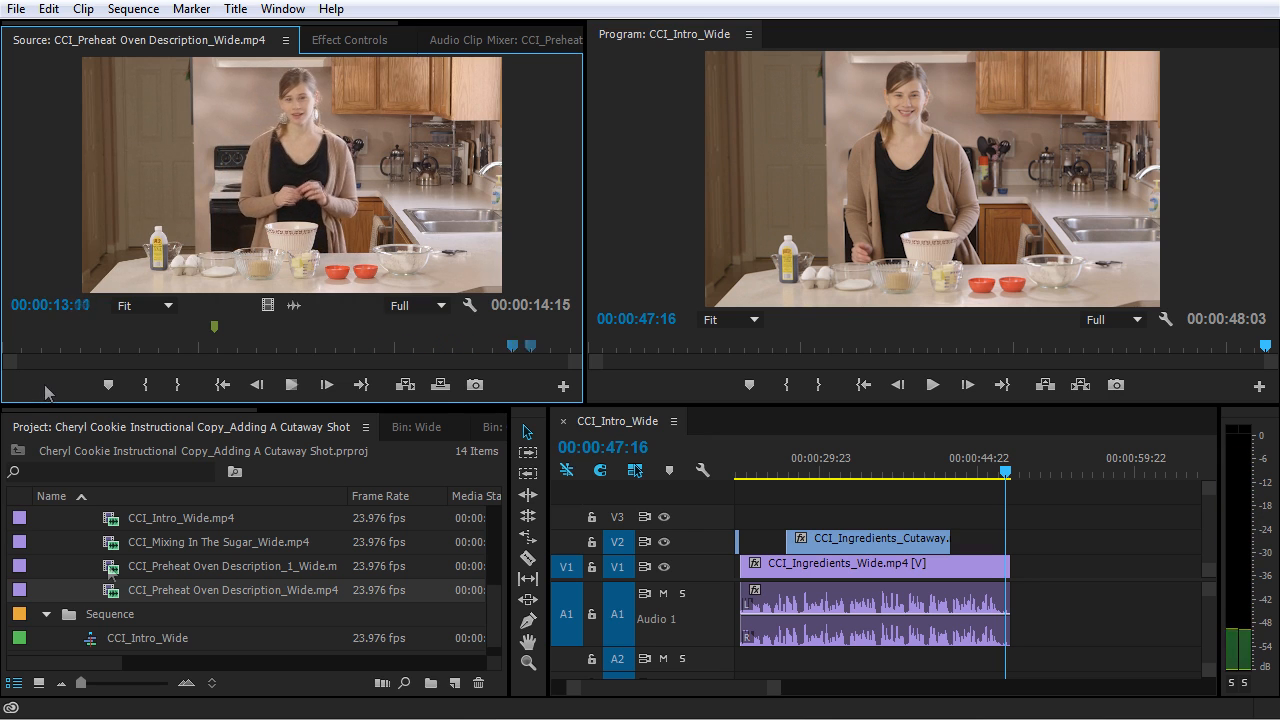
{"action": "key", "text": "space"}
- Reload CCI_Preheat Oven Description_1_Wide.mp4 in the Source Monitor and mark its In point at 00:00:03:19
{"action": "double_click", "coordinate": [110, 570]}
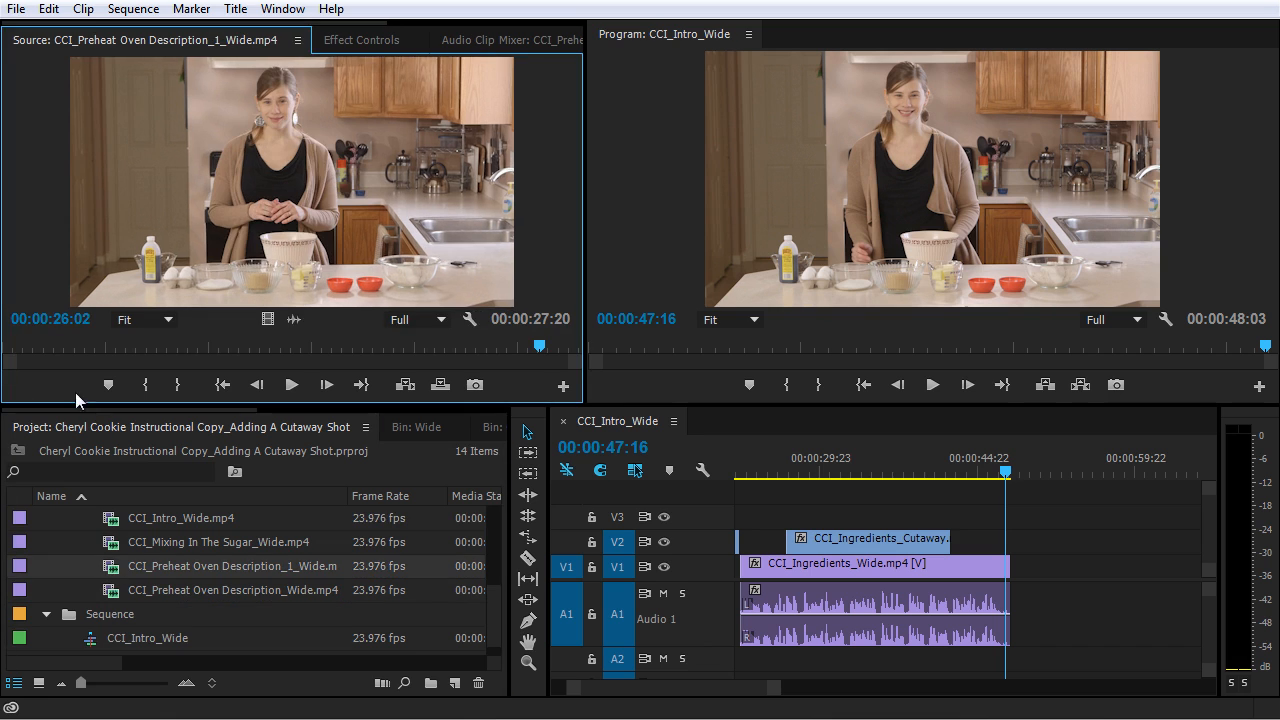
{"action": "left_click_drag", "start_coordinate": [50, 347], "coordinate": [78, 347]}
{"action": "key", "text": "space"}
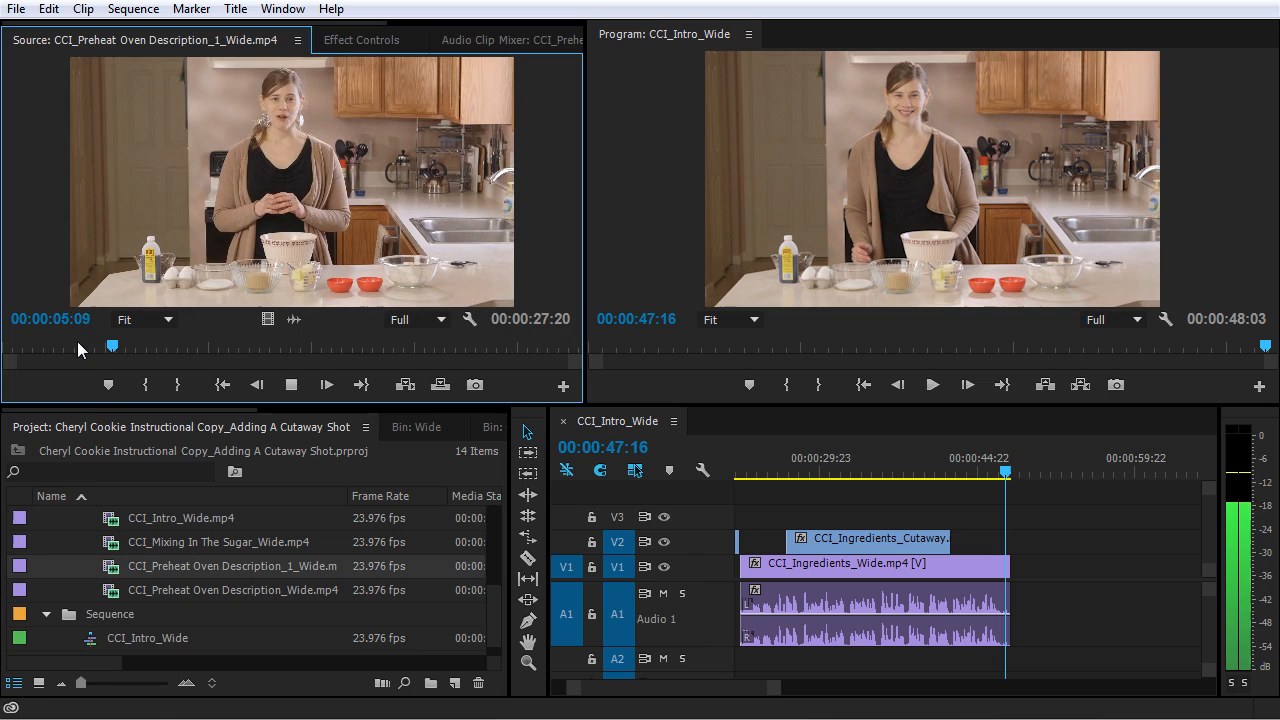
{"action": "key", "text": "space"}
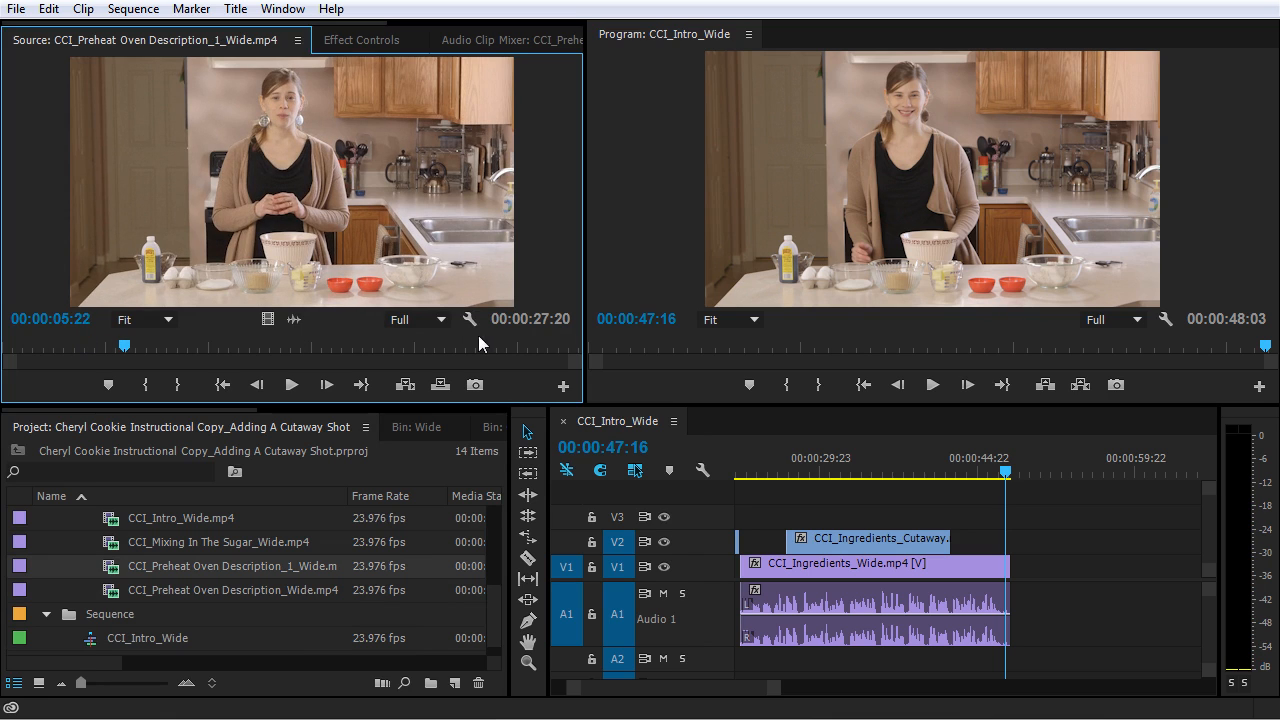
{"action": "left_click", "coordinate": [96, 346]}
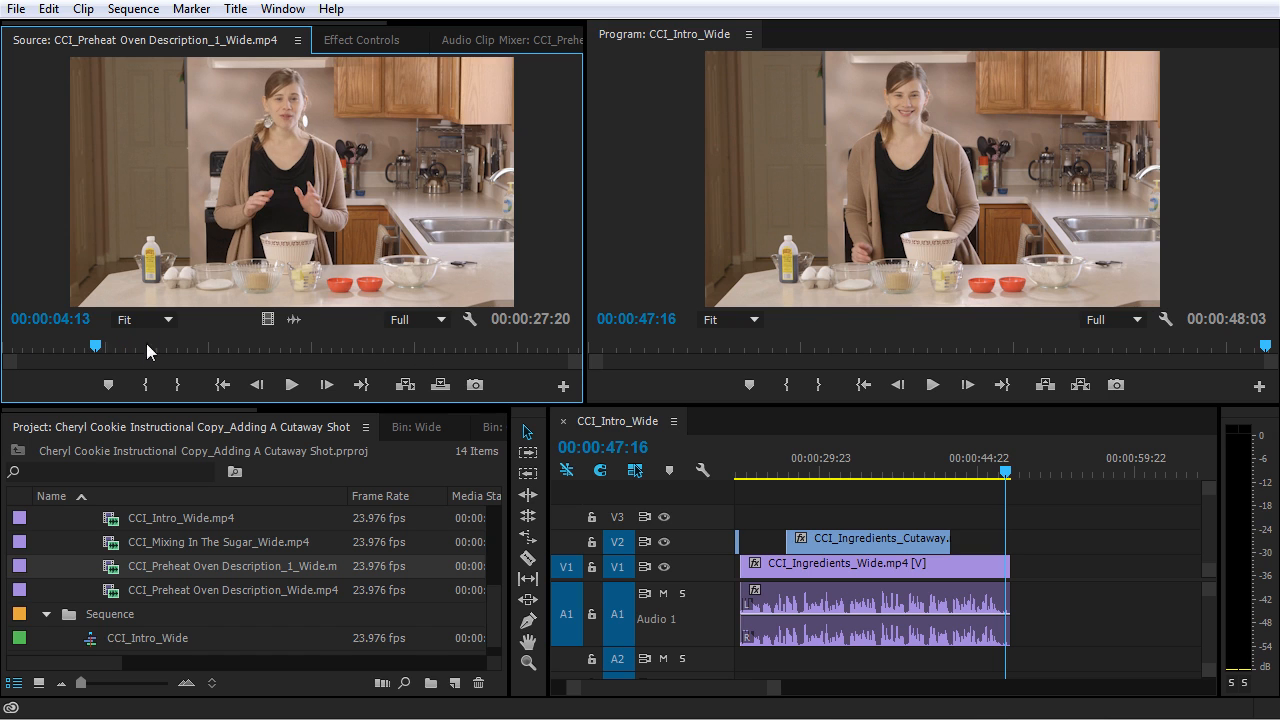
{"action": "key", "text": "space"}
{"action": "left_click", "coordinate": [77, 346]}
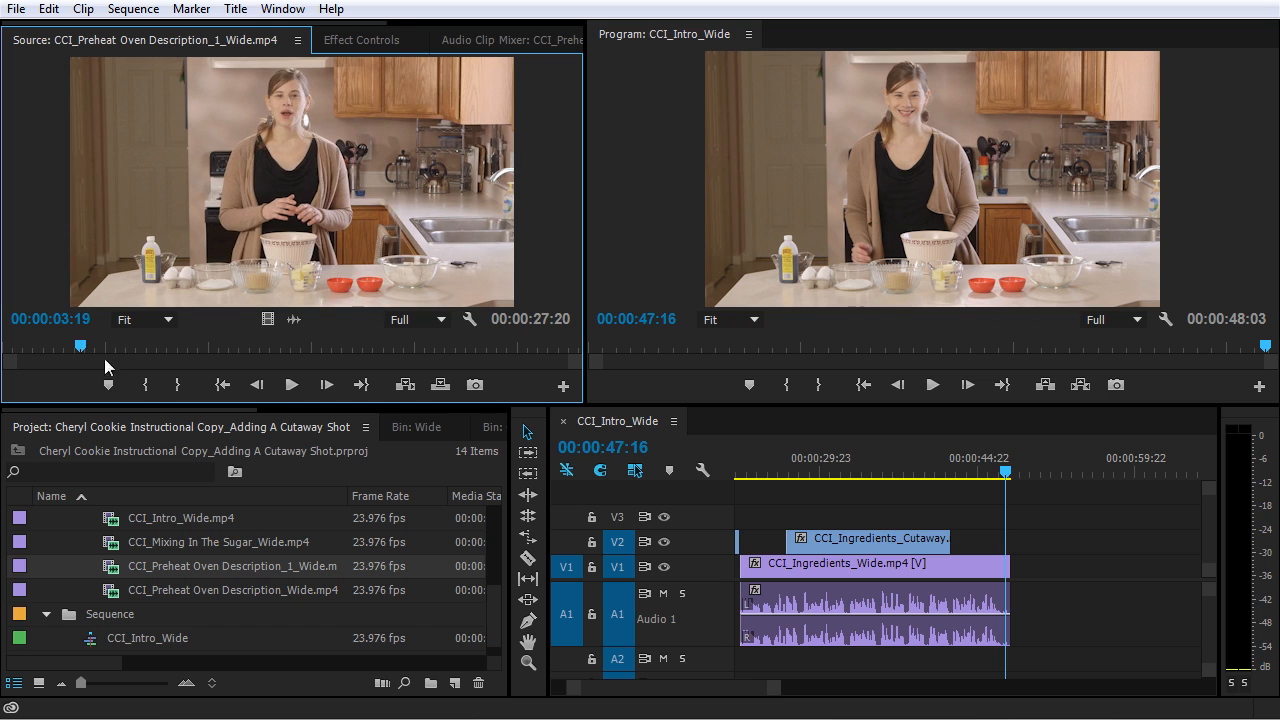
{"action": "left_click", "coordinate": [145, 384]}
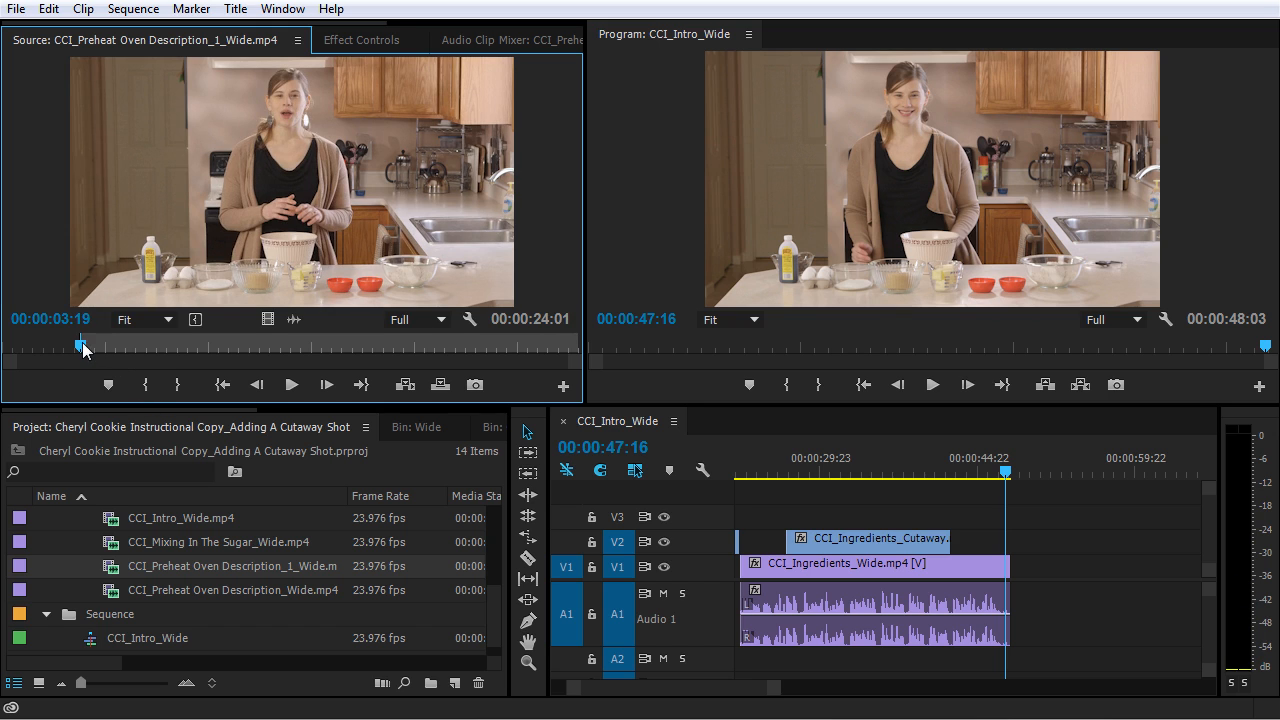
- Mark the source clip's Out point at 00:00:17:18 and place the trimmed clip on V1 and A1 directly after CCI_Ingredients_Wide.mp4
{"action": "key", "text": "space"}
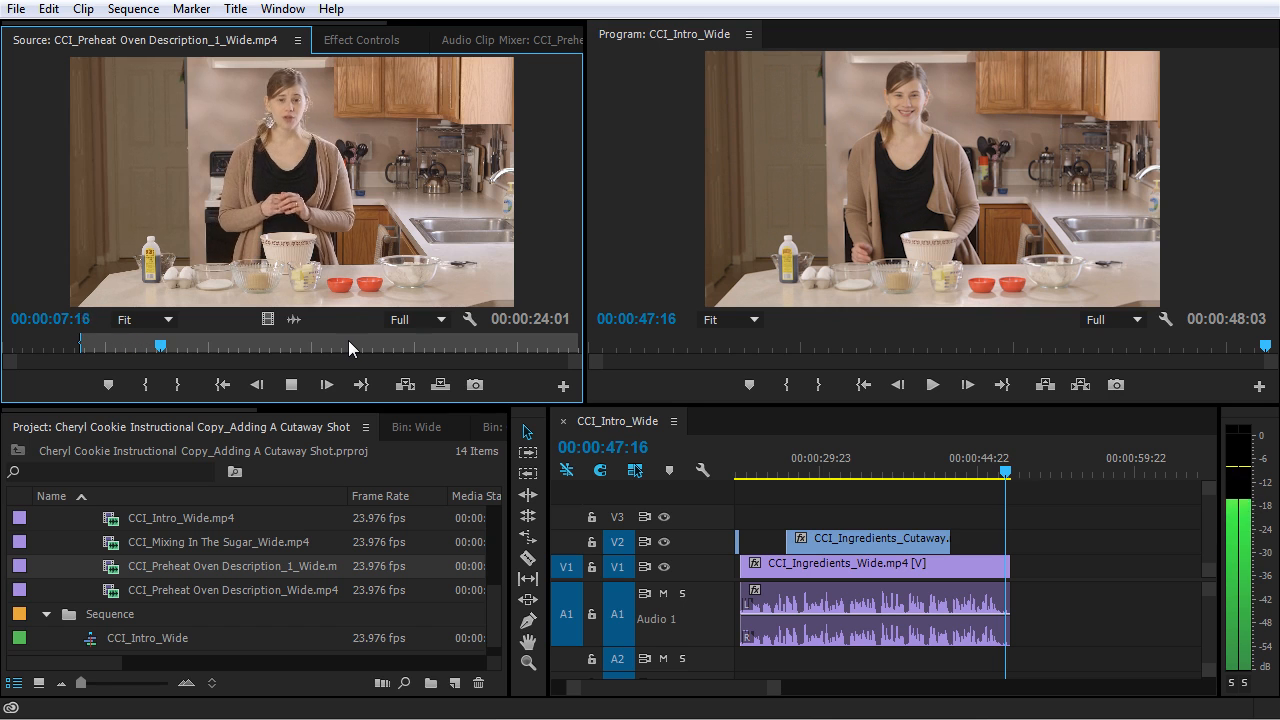
{"action": "key", "text": "space"}
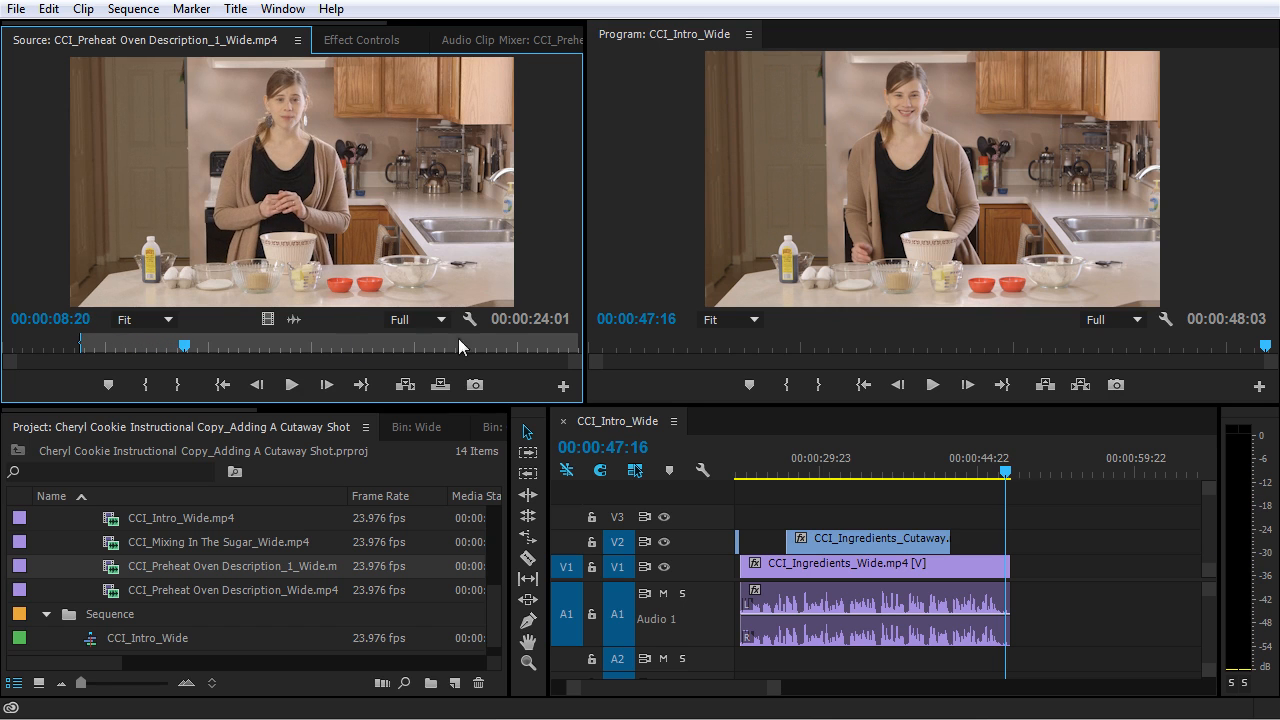
{"action": "left_click", "coordinate": [366, 345]}
{"action": "key", "text": "space"}
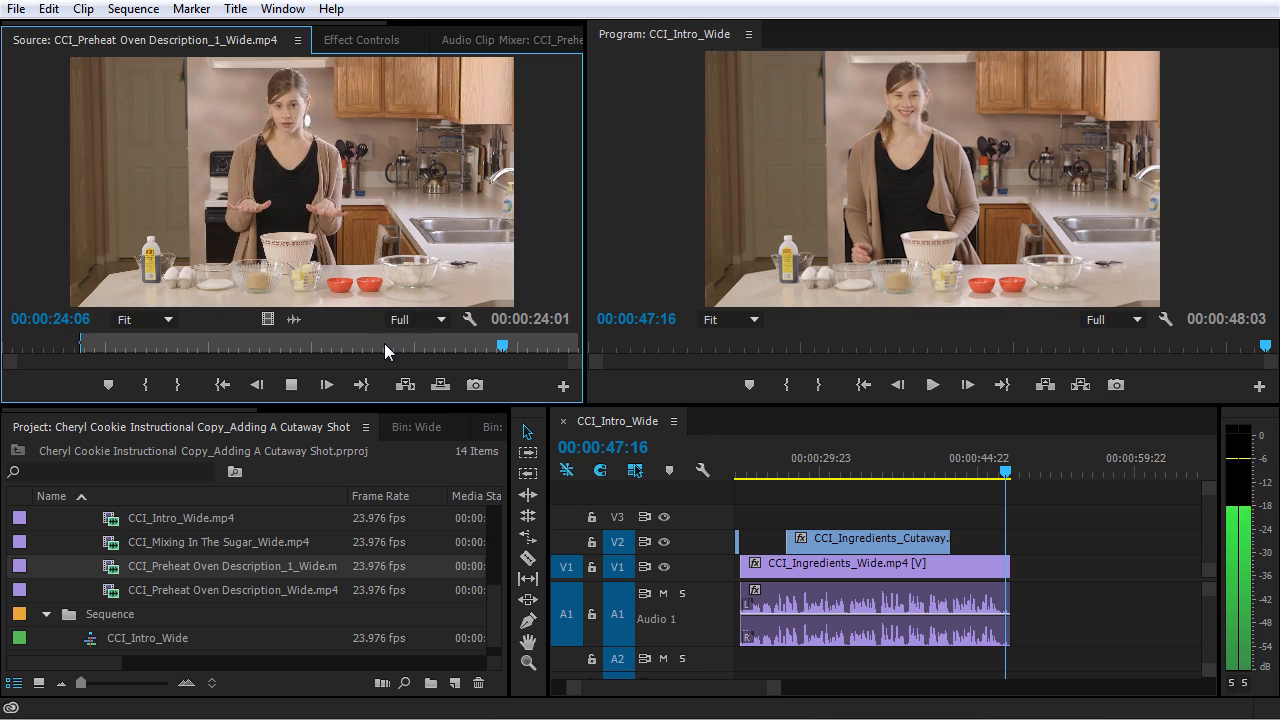
{"action": "key", "text": "space"}
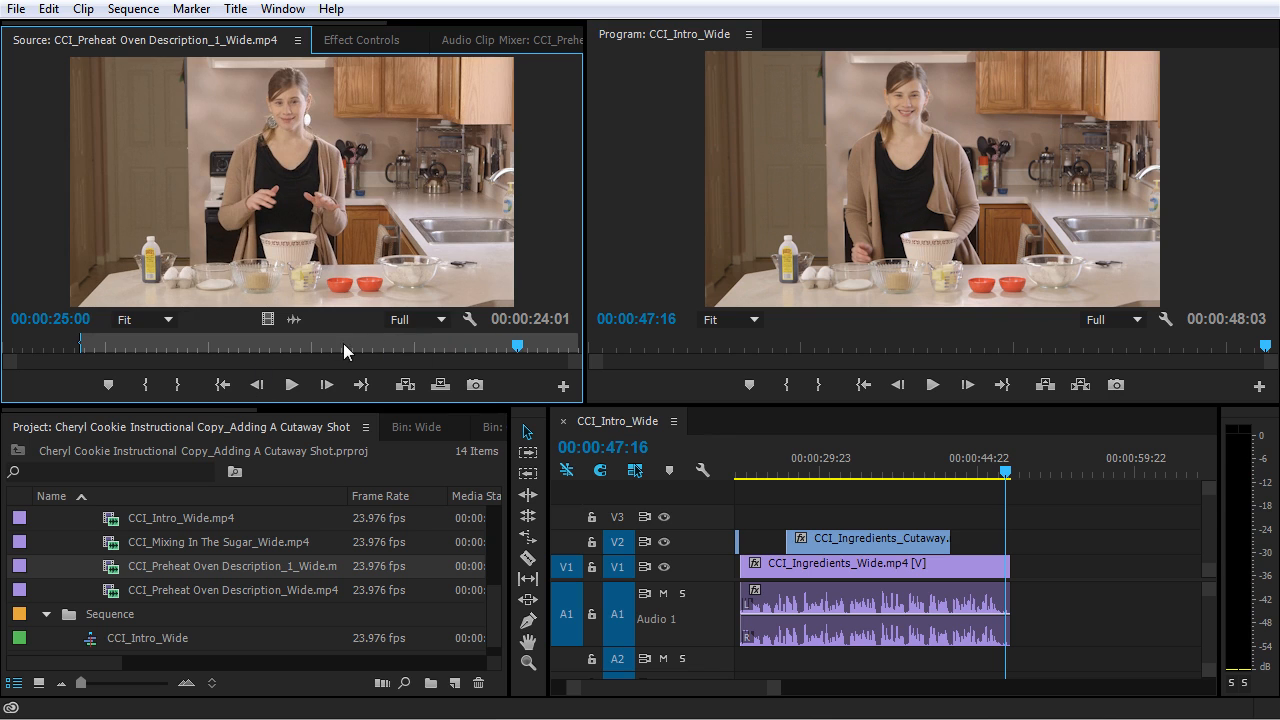
{"action": "left_click", "coordinate": [354, 343]}
{"action": "key", "text": "space"}
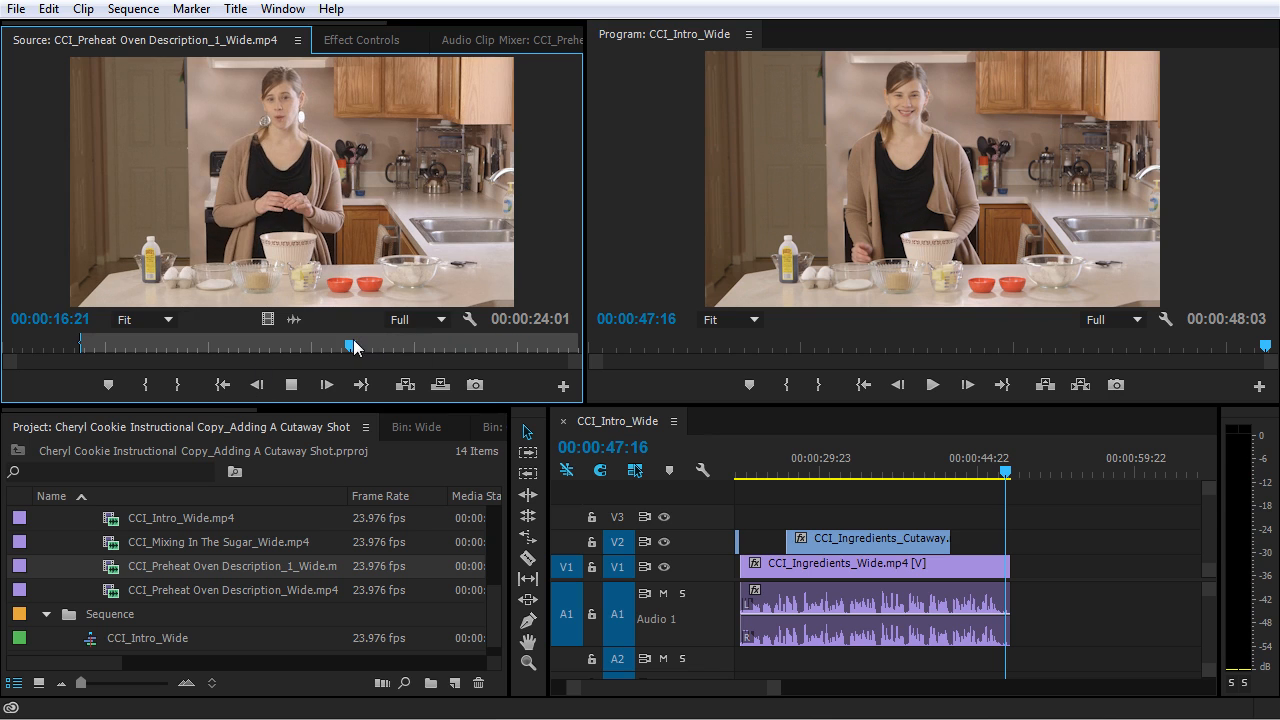
{"action": "key", "text": "space"}
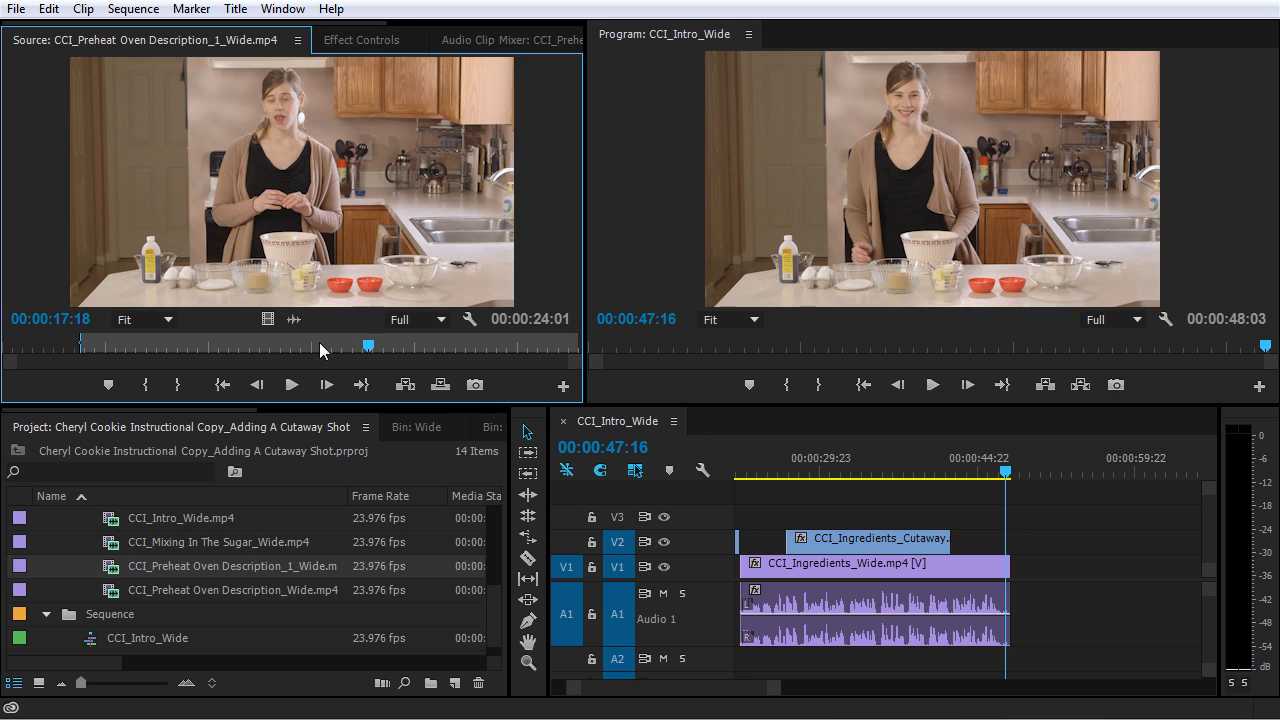
{"action": "left_click", "coordinate": [320, 345]}
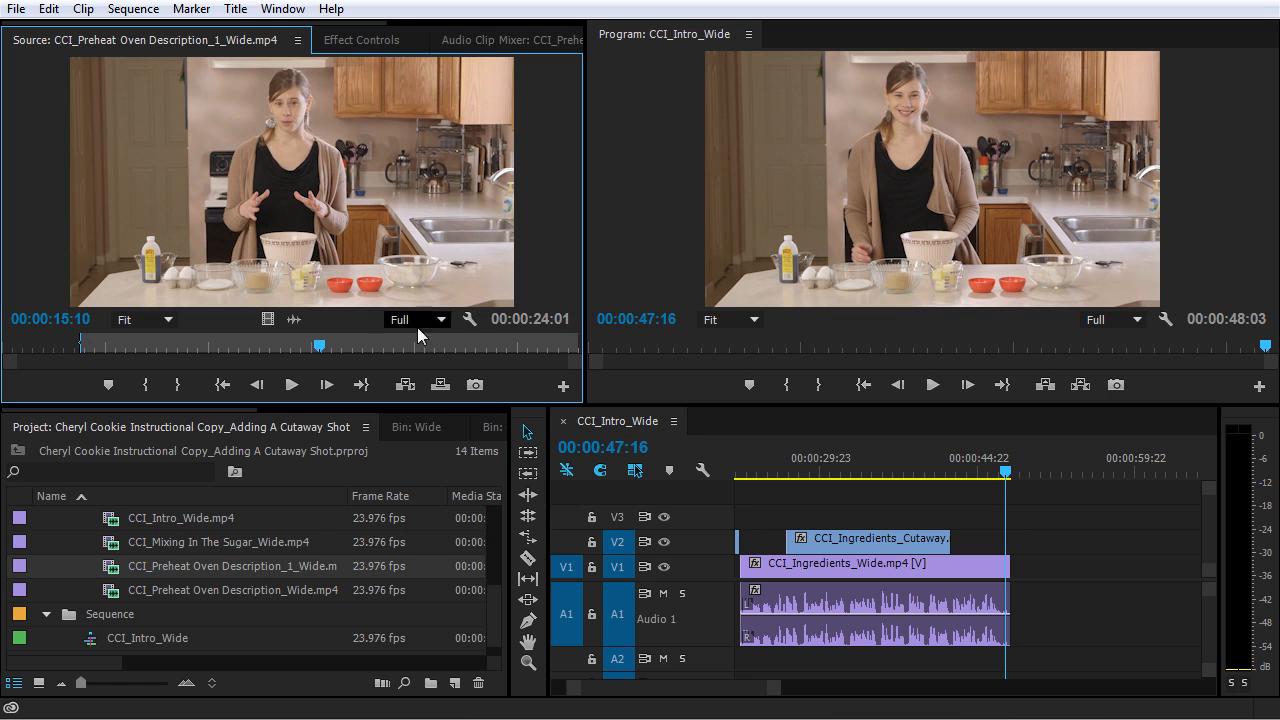
{"action": "key", "text": "space"}
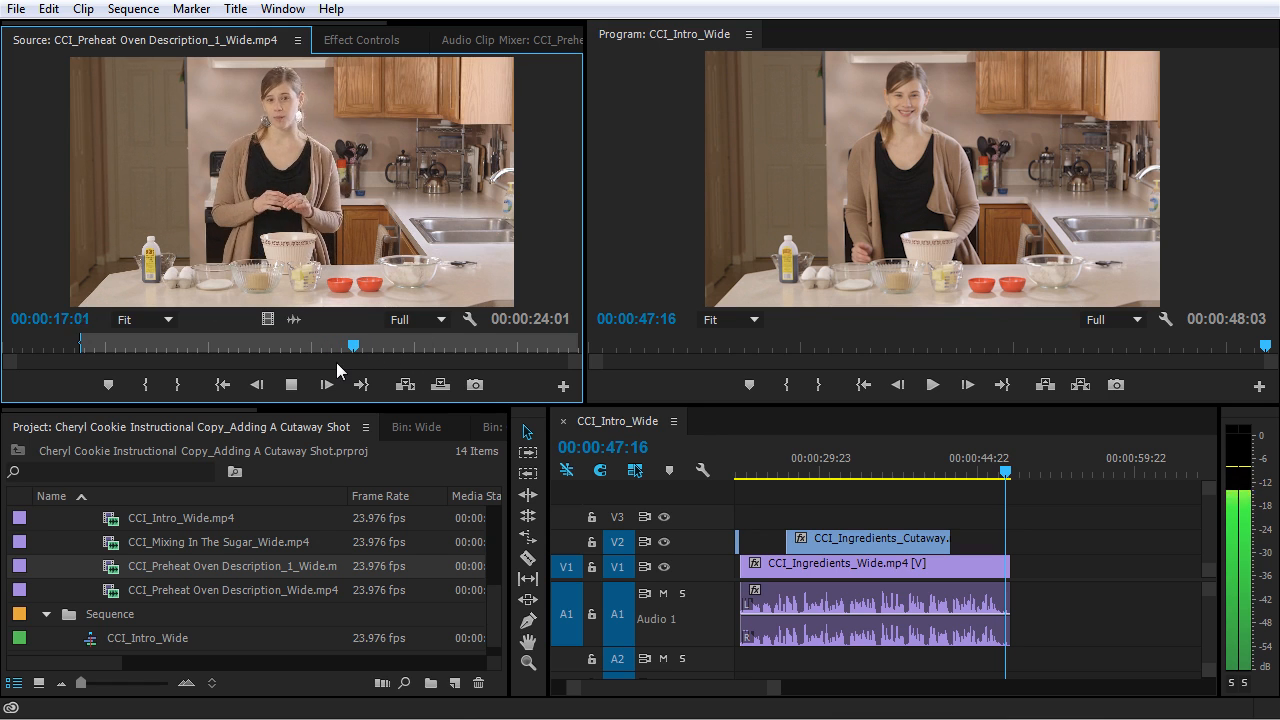
{"action": "key", "text": "space"}
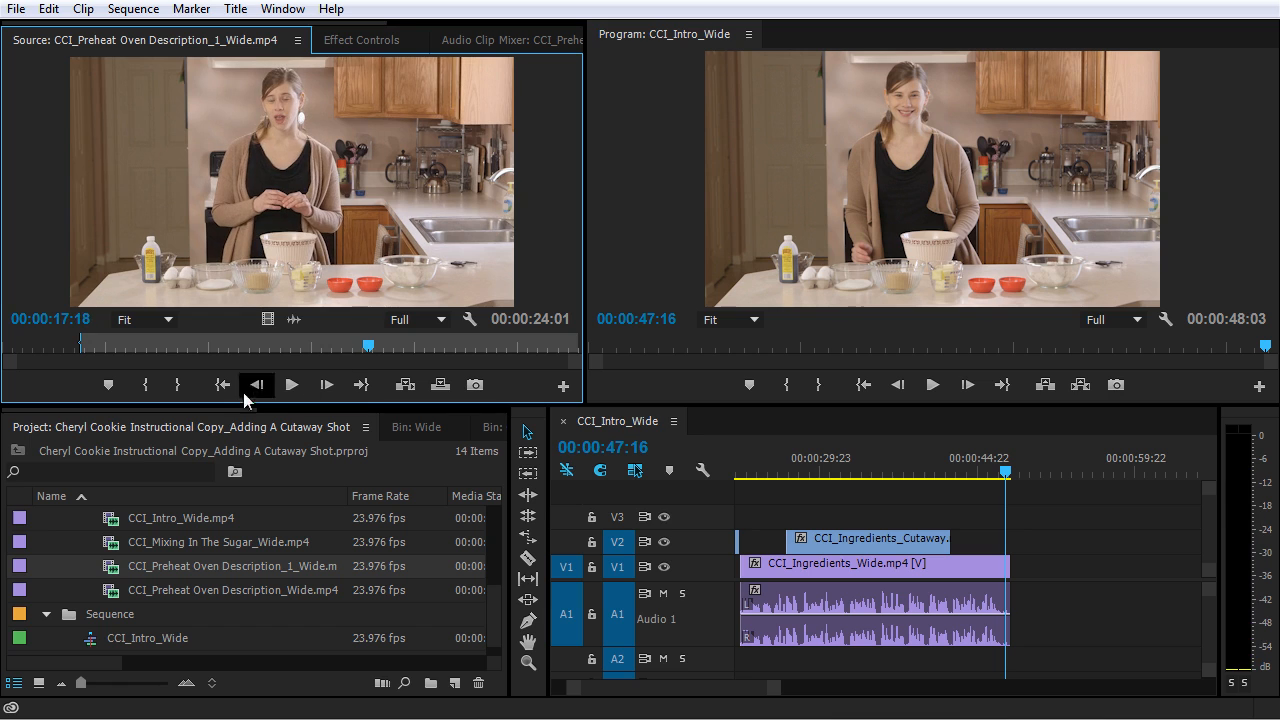
{"action": "left_click", "coordinate": [179, 386]}
{"action": "left_click_drag", "start_coordinate": [776, 392], "coordinate": [1016, 576]}
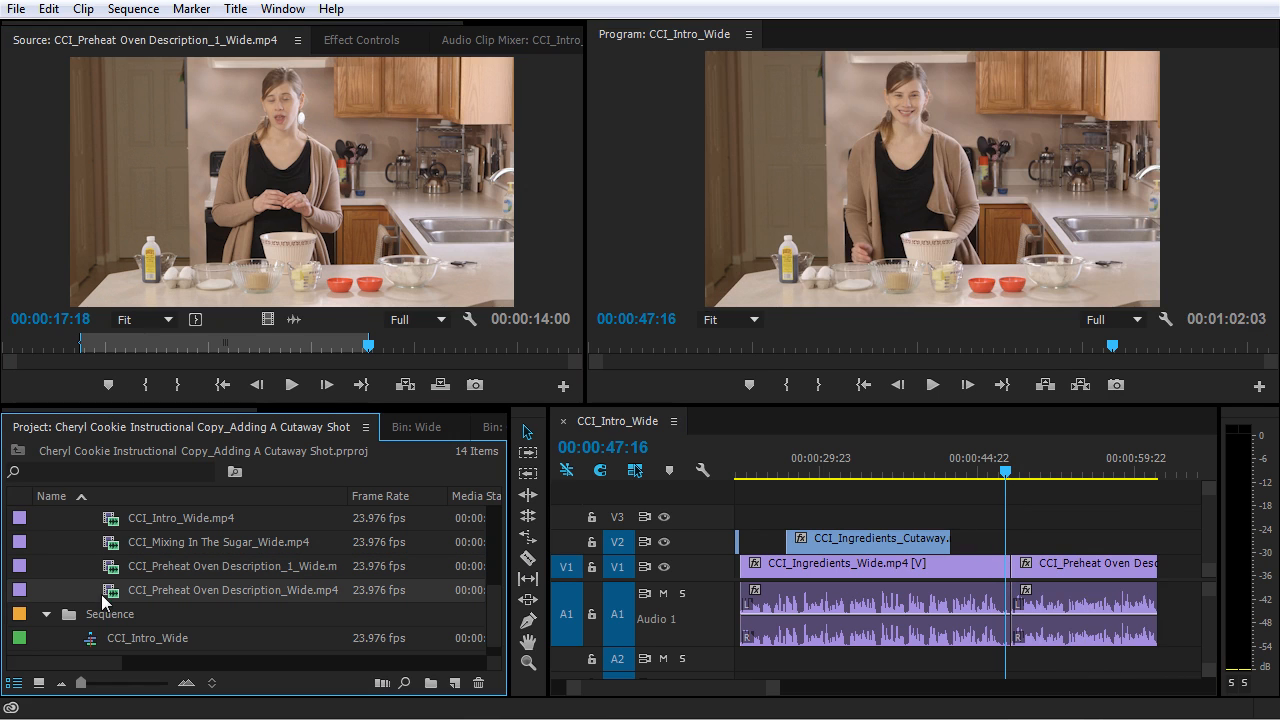
- Load CCI_Preheat Oven Description_Wide.mp4 in the Source Monitor and mark its In point at 00:00:07:07
{"action": "double_click", "coordinate": [102, 594]}
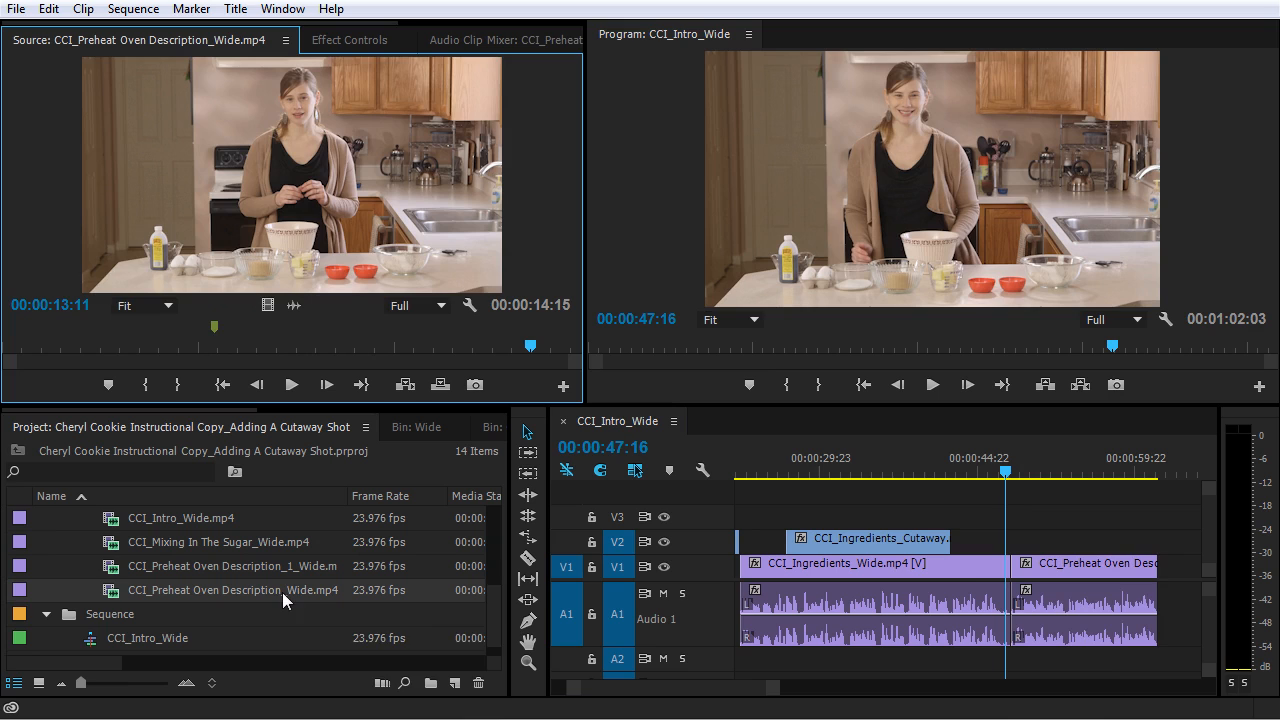
{"action": "left_click_drag", "start_coordinate": [161, 350], "coordinate": [292, 360]}
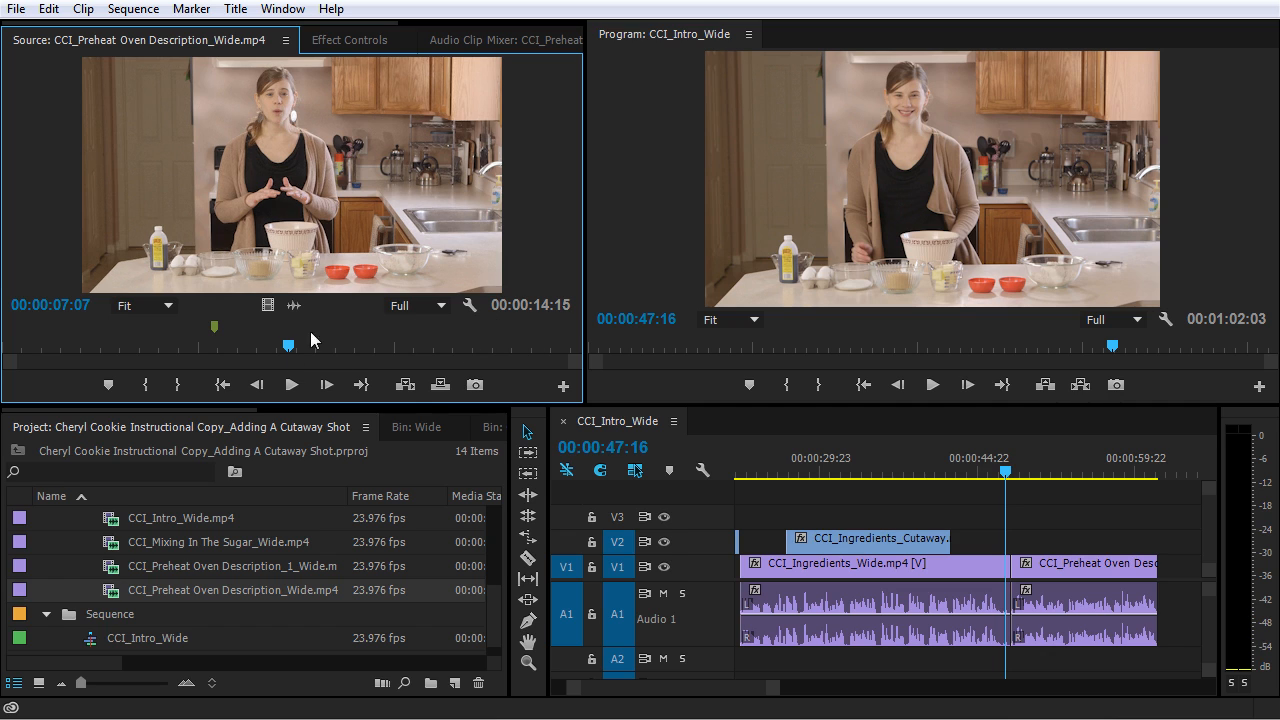
{"action": "left_click", "coordinate": [146, 384]}
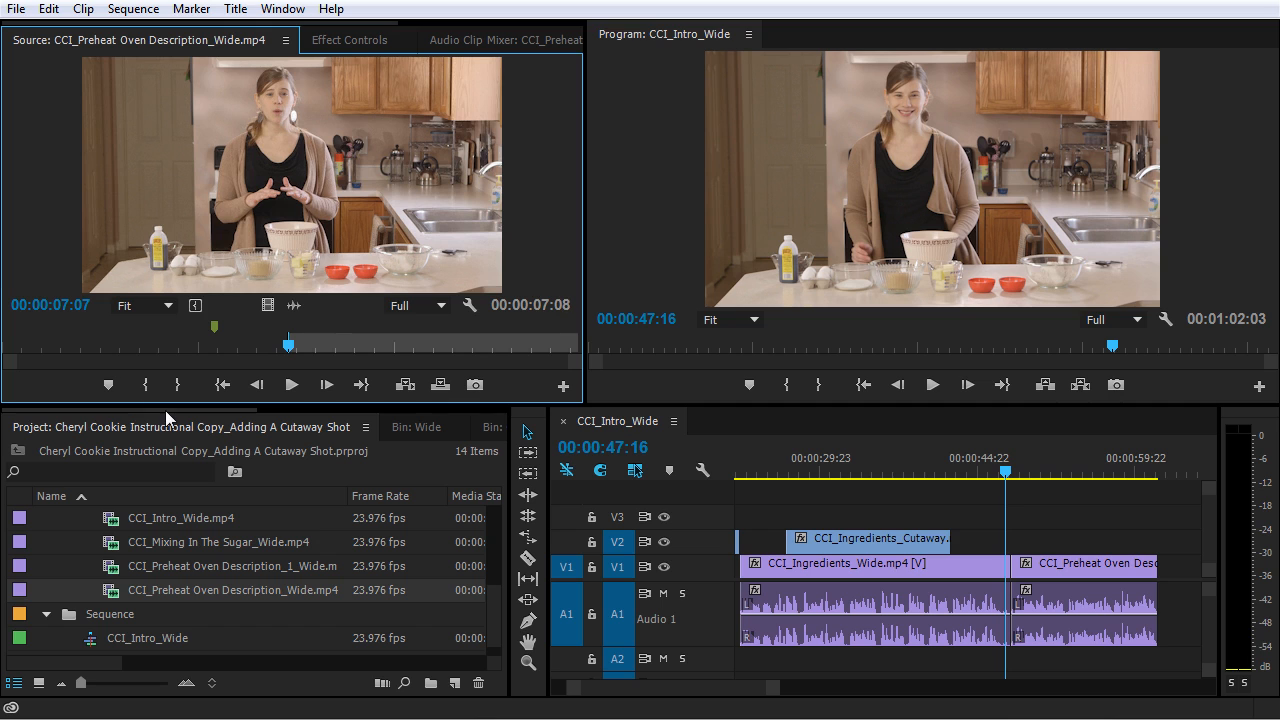
- Mark the source clip's Out point at 00:00:12:14 and append the trimmed clip to the end of the sequence on V1 and A1
{"action": "key", "text": "space"}
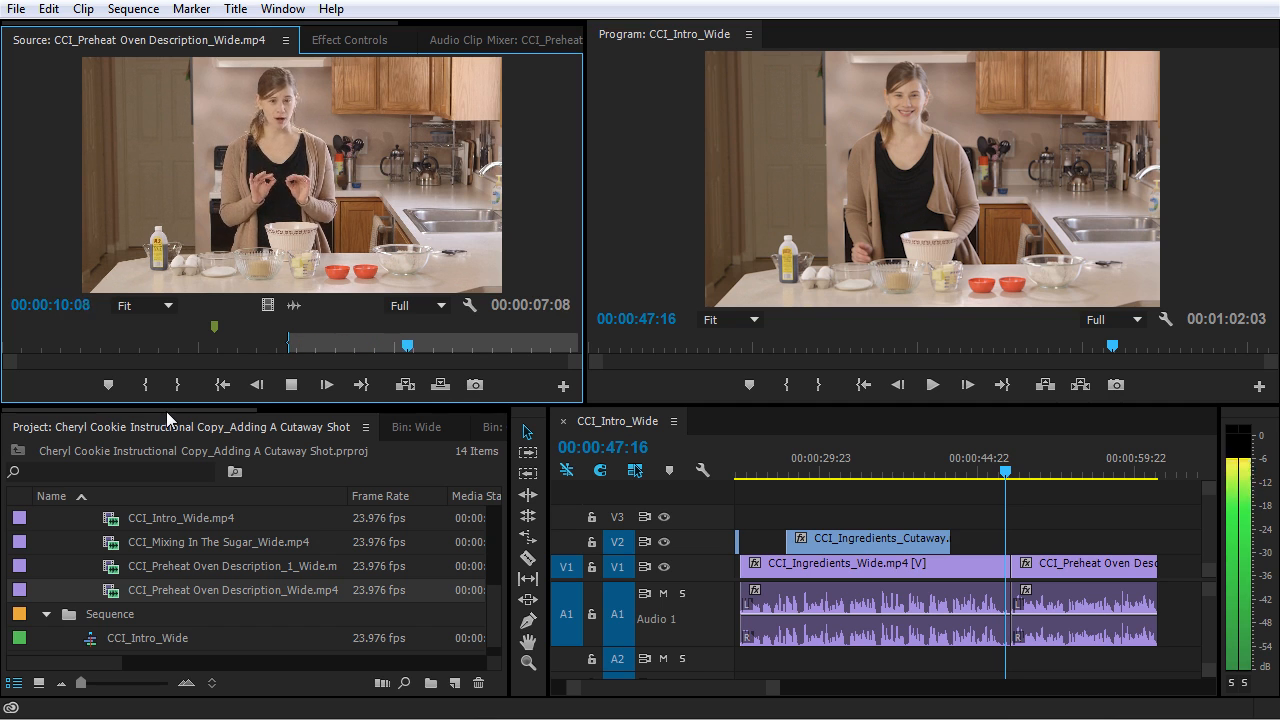
{"action": "key", "text": "space"}
{"action": "left_click", "coordinate": [178, 390]}
{"action": "left_click_drag", "start_coordinate": [267, 305], "coordinate": [1172, 572]}
- Play back the cut between the two Preheat Oven Description clips through to the end of the sequence
{"action": "key", "text": "space"}
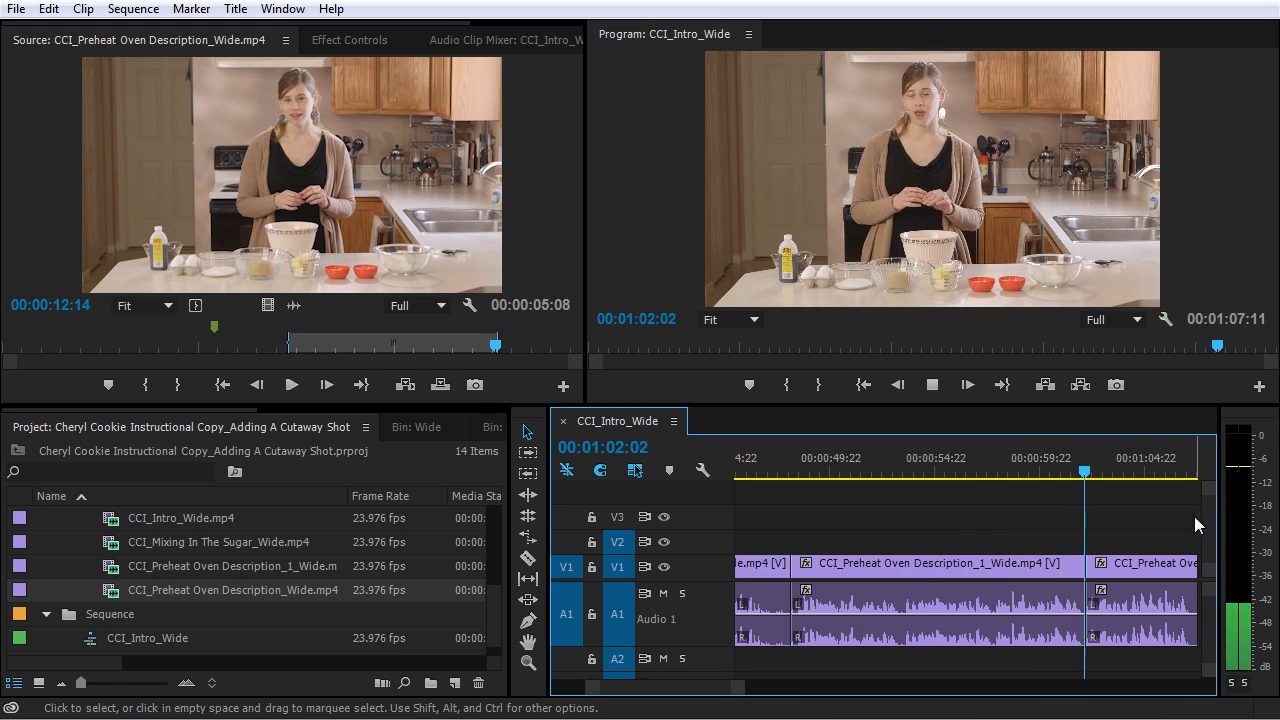
{"action": "key", "text": "minus"}
{"action": "key", "text": "equal"}
{"action": "key", "text": "equal"}
{"action": "key", "text": "equal"}
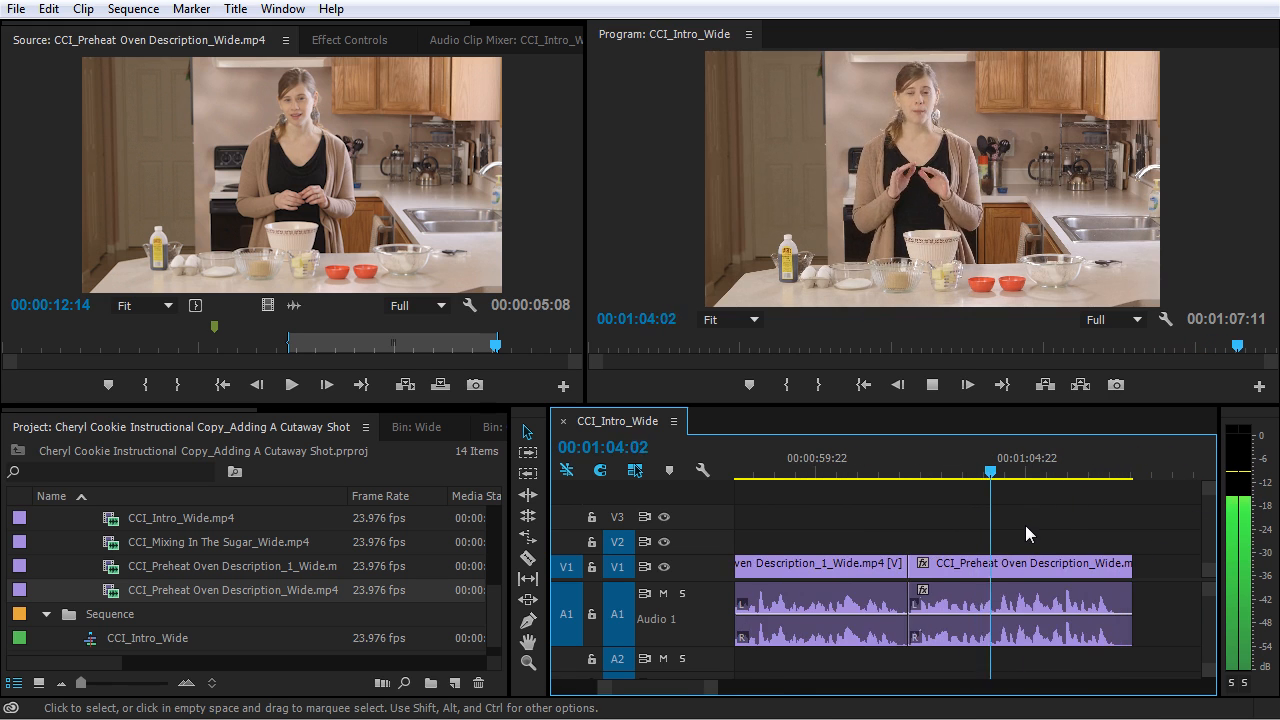
{"action": "key", "text": "minus"}
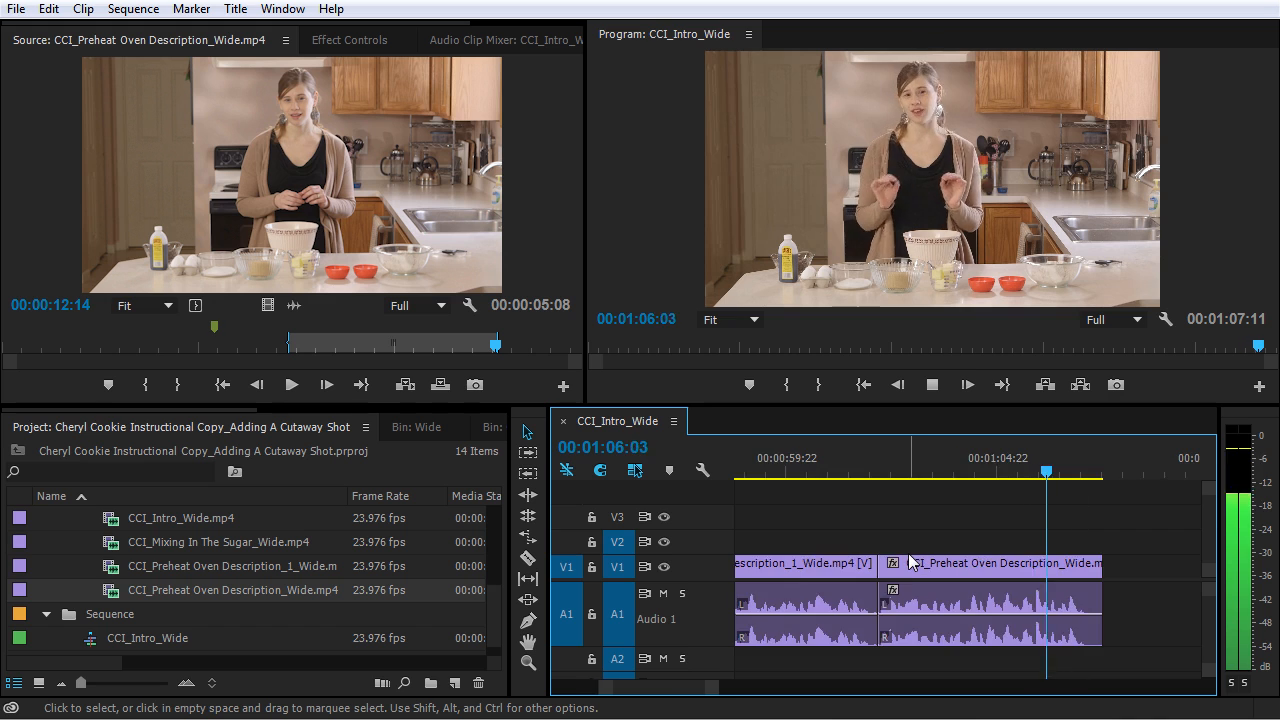
{"action": "key", "text": "equal"}
{"action": "key", "text": "minus"}
{"action": "key", "text": "minus"}
{"action": "key", "text": "minus"}
{"action": "key", "text": "space"}
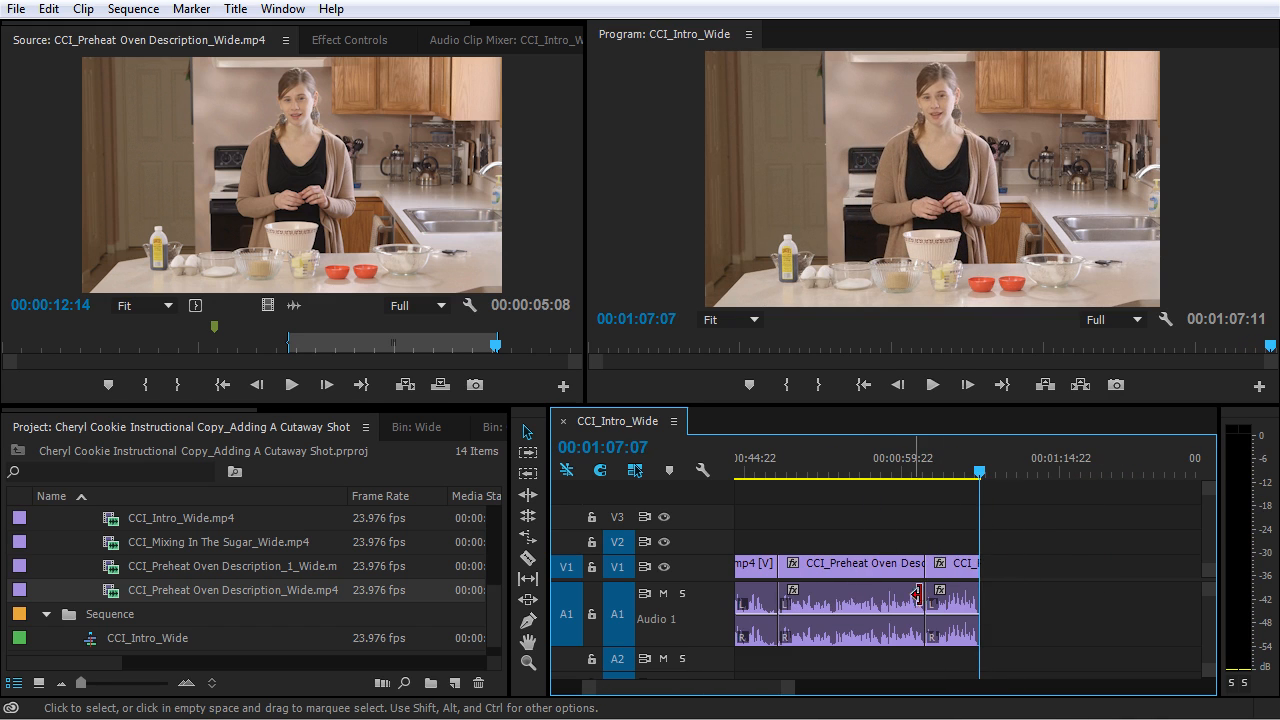
- Expand the Cutaway bin in the project assets and browse its clips for the preheat oven shot
{"action": "left_click", "coordinate": [853, 570]}
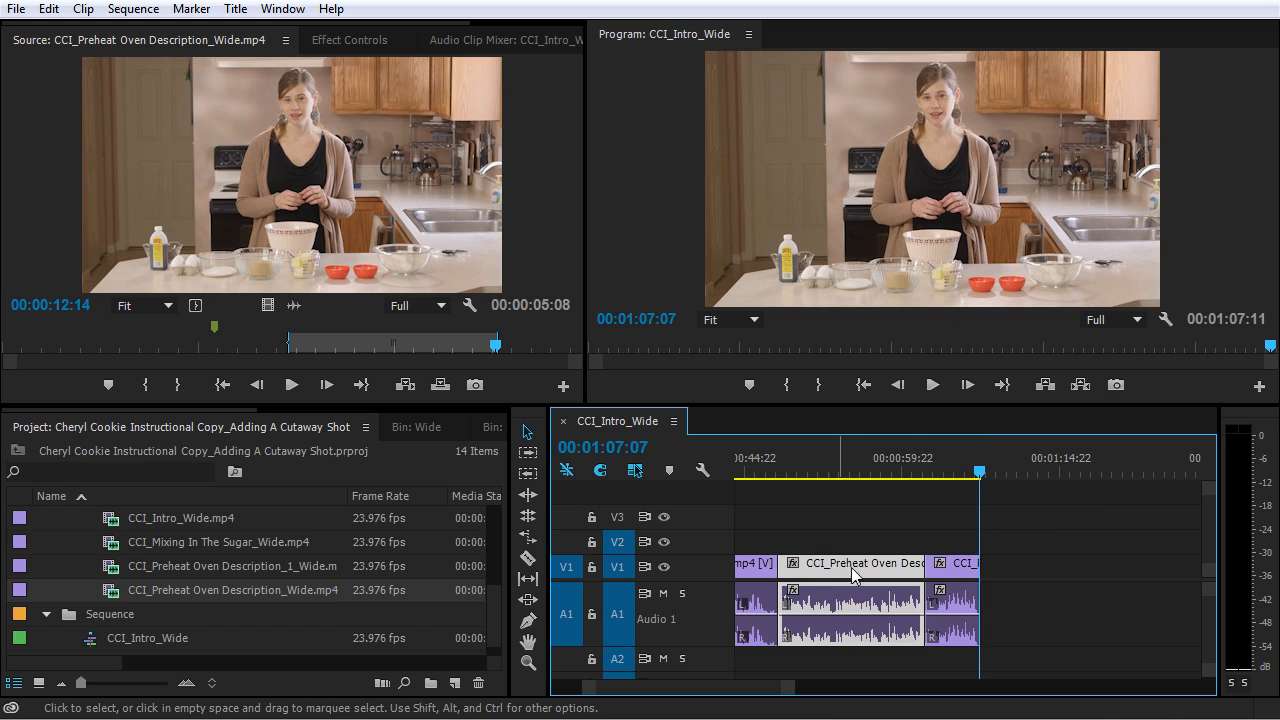
{"action": "left_click", "coordinate": [954, 569]}
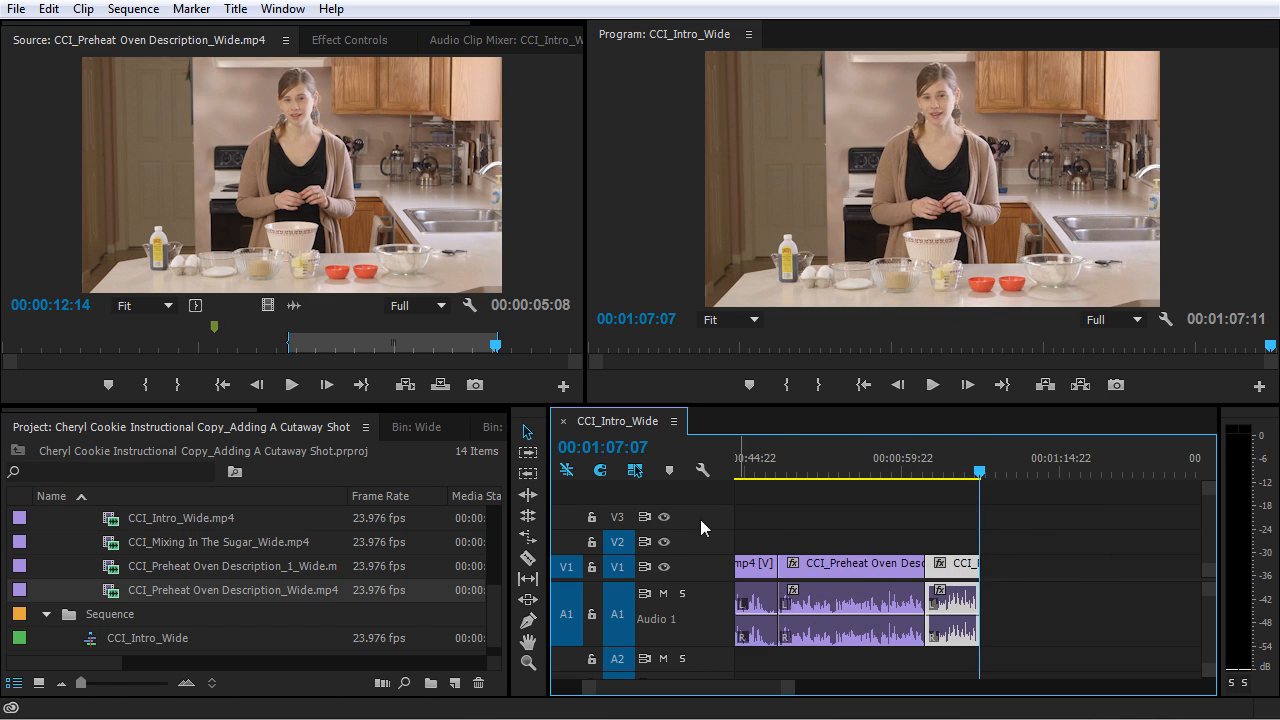
{"action": "scroll", "coordinate": [209, 582], "scroll_direction": "up", "scroll_amount": 5}
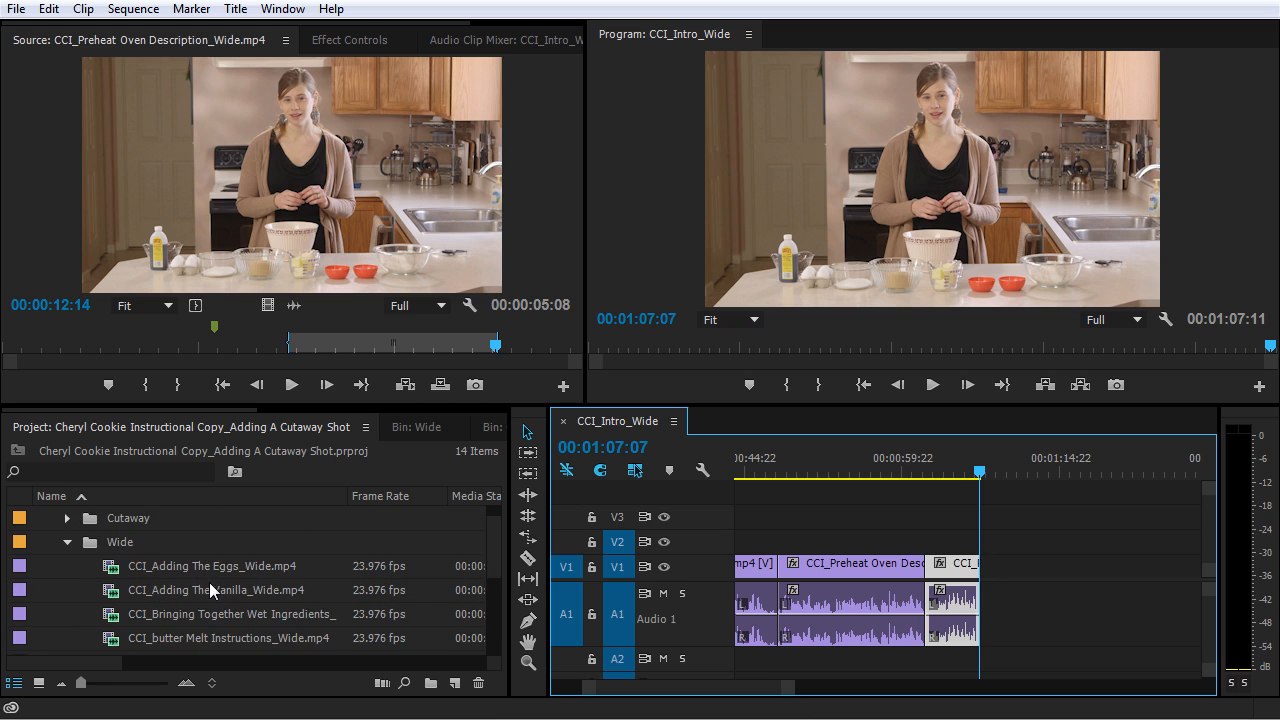
{"action": "left_click", "coordinate": [68, 542]}
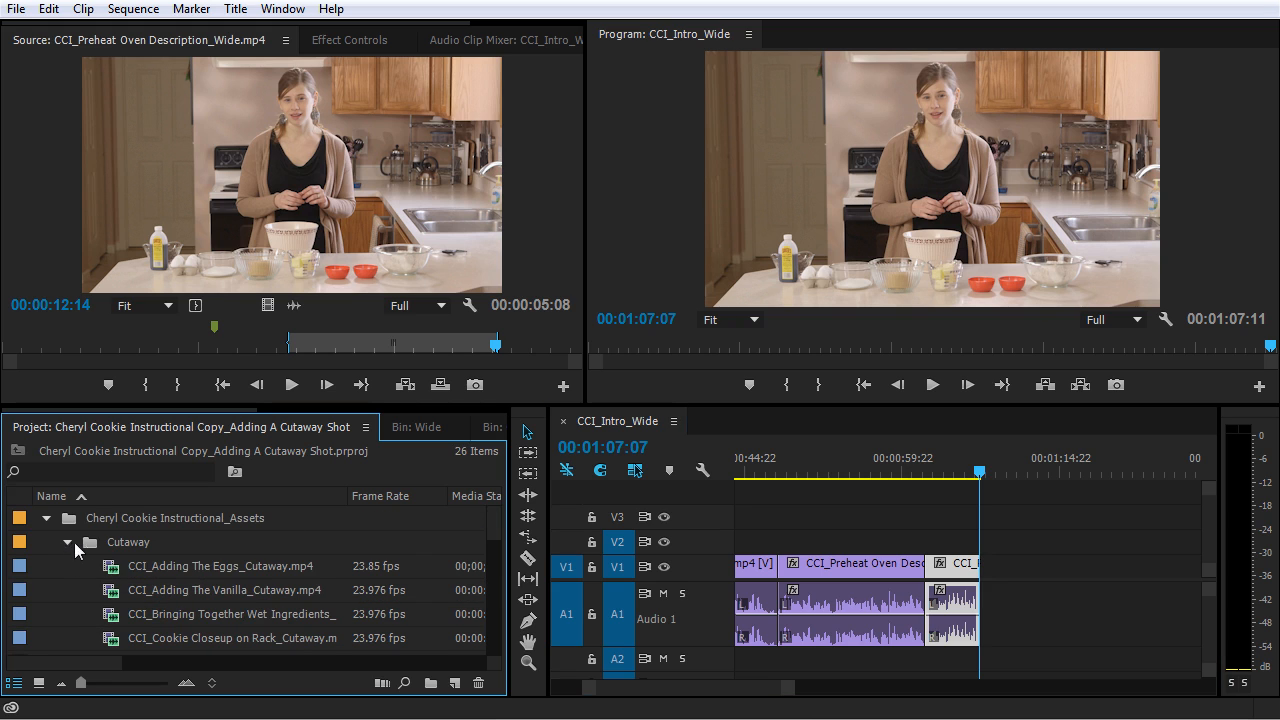
{"action": "scroll", "coordinate": [122, 569], "scroll_direction": "down", "scroll_amount": 1}
{"action": "scroll", "coordinate": [122, 569], "scroll_direction": "down", "scroll_amount": 3}
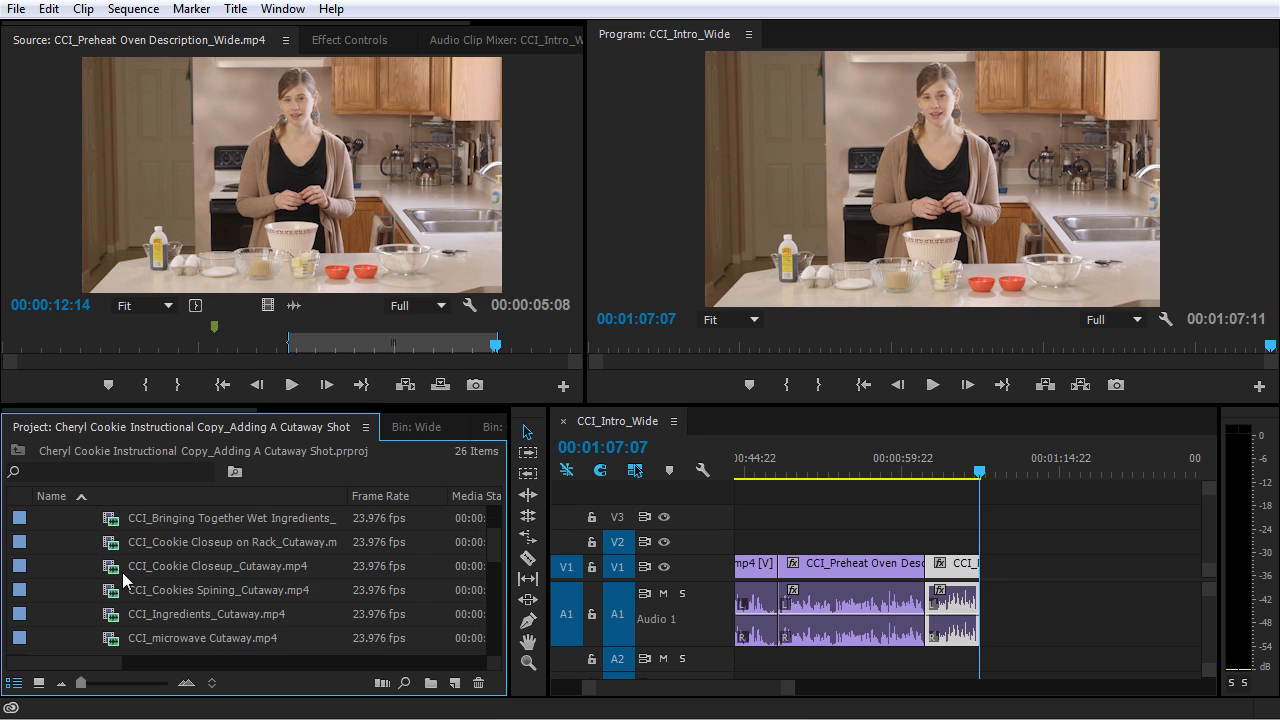
- Search the project for "preh", load CCI_Preheat Oven Cutaway.mp4 in the Source Monitor and clear the search
{"action": "left_click", "coordinate": [76, 467]}
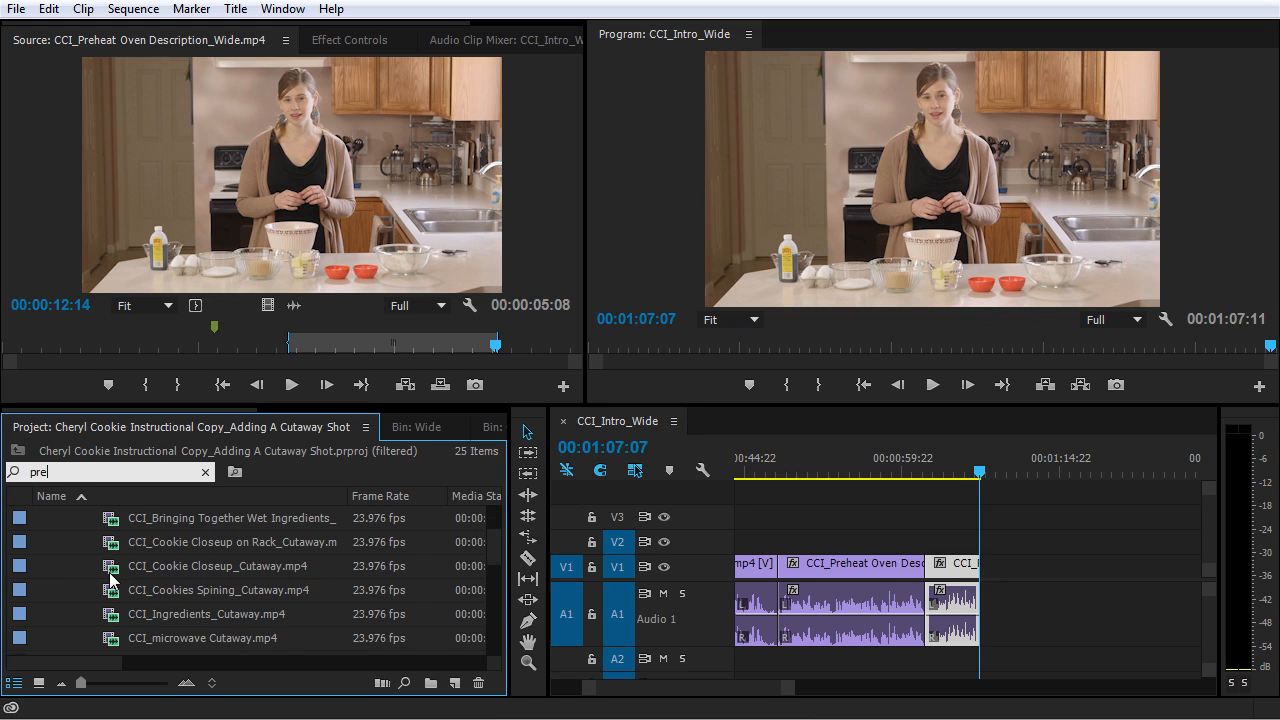
{"action": "type", "text": "preh"}
{"action": "double_click", "coordinate": [120, 541]}
{"action": "left_click", "coordinate": [206, 473]}
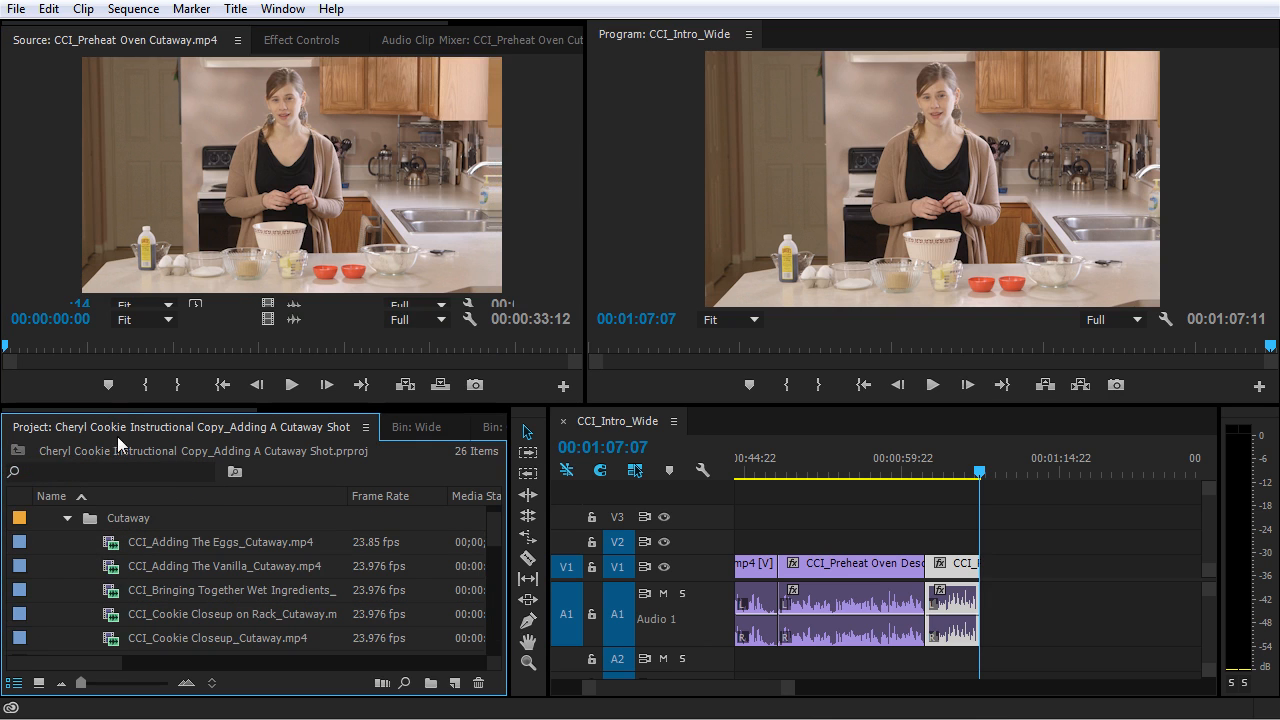
- Mark a 00:00:07:17 range ending at 00:00:29:09 and place only its video on V2, starting with CCI_Preheat Oven Description_1_Wide.mp4
{"action": "left_click_drag", "start_coordinate": [6, 346], "coordinate": [506, 345]}
{"action": "left_click", "coordinate": [145, 384]}
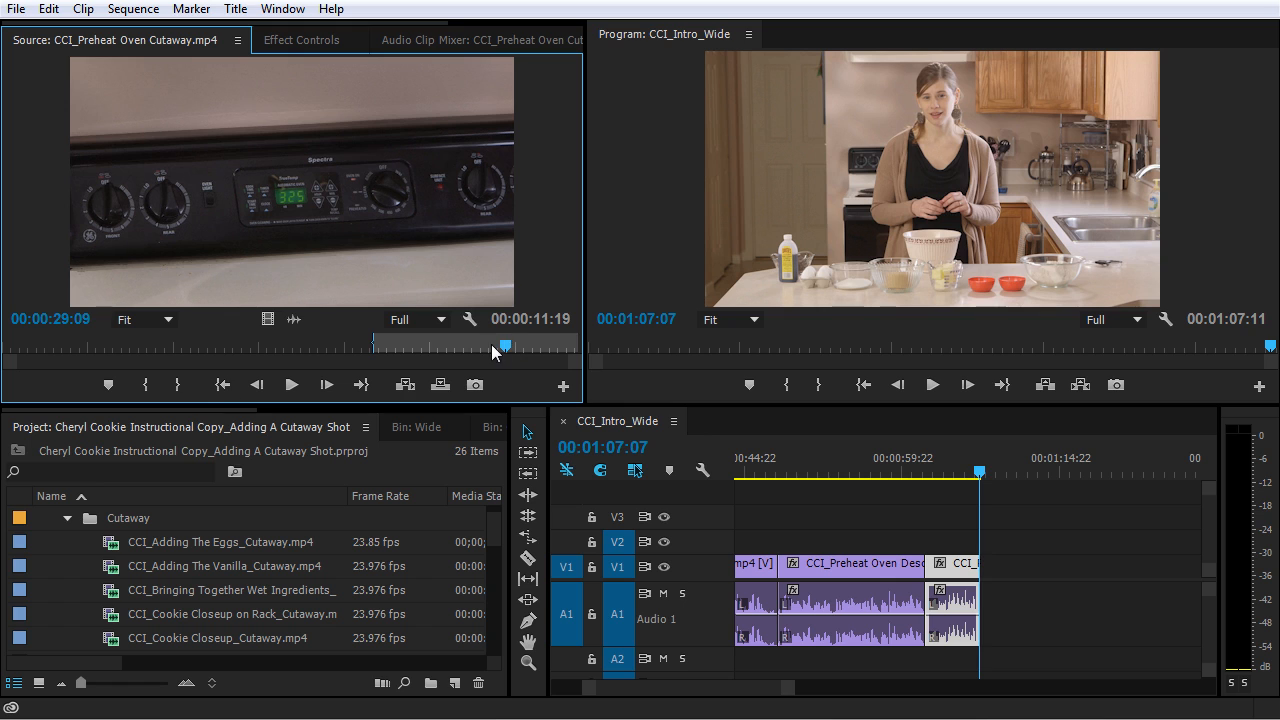
{"action": "left_click", "coordinate": [177, 384]}
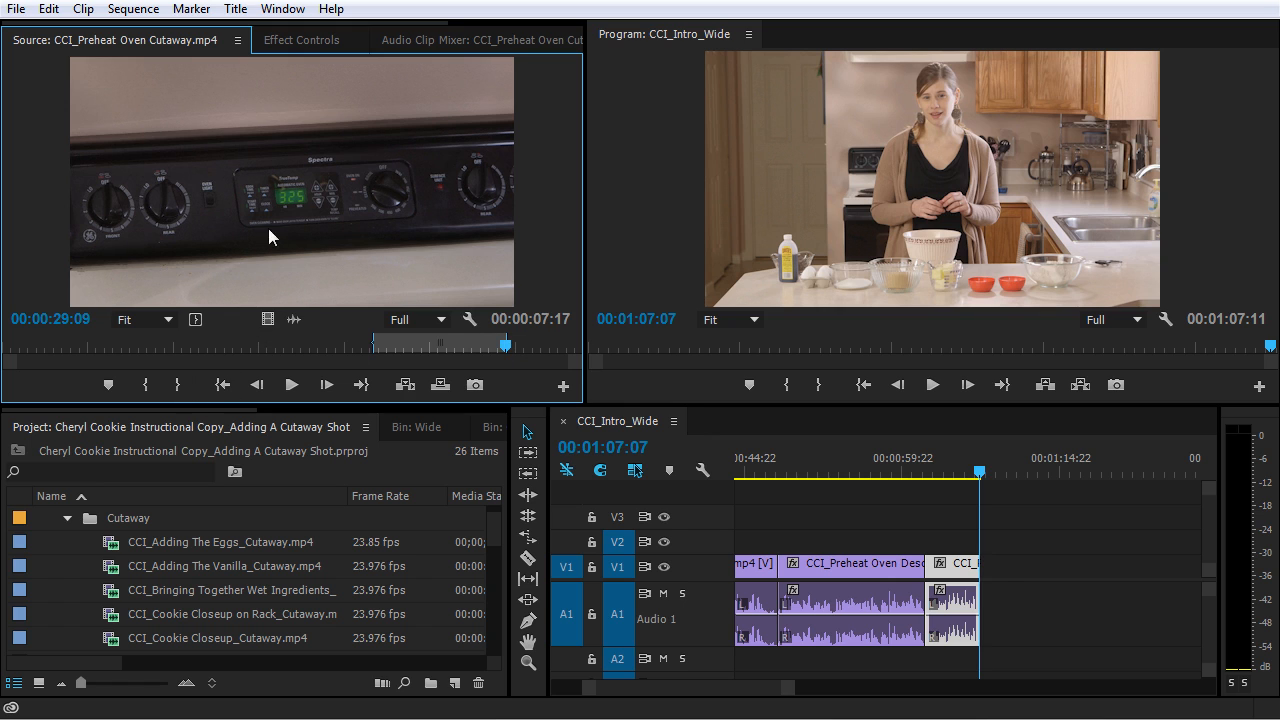
{"action": "left_click_drag", "start_coordinate": [266, 319], "coordinate": [782, 540]}
- Play back the sequence from just before the oven cutaway to past its end
{"action": "left_click", "coordinate": [776, 472]}
{"action": "key", "text": "="}
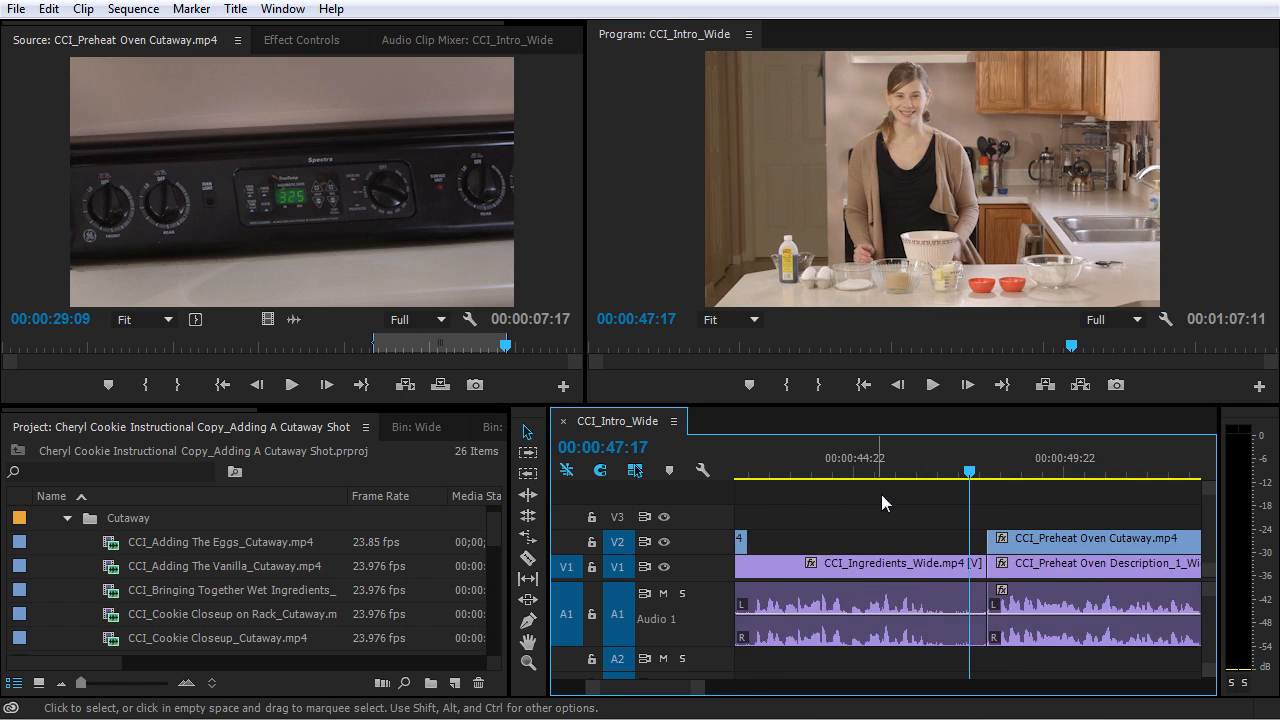
{"action": "key", "text": "space"}
{"action": "key", "text": "minus"}
{"action": "key", "text": "minus"}
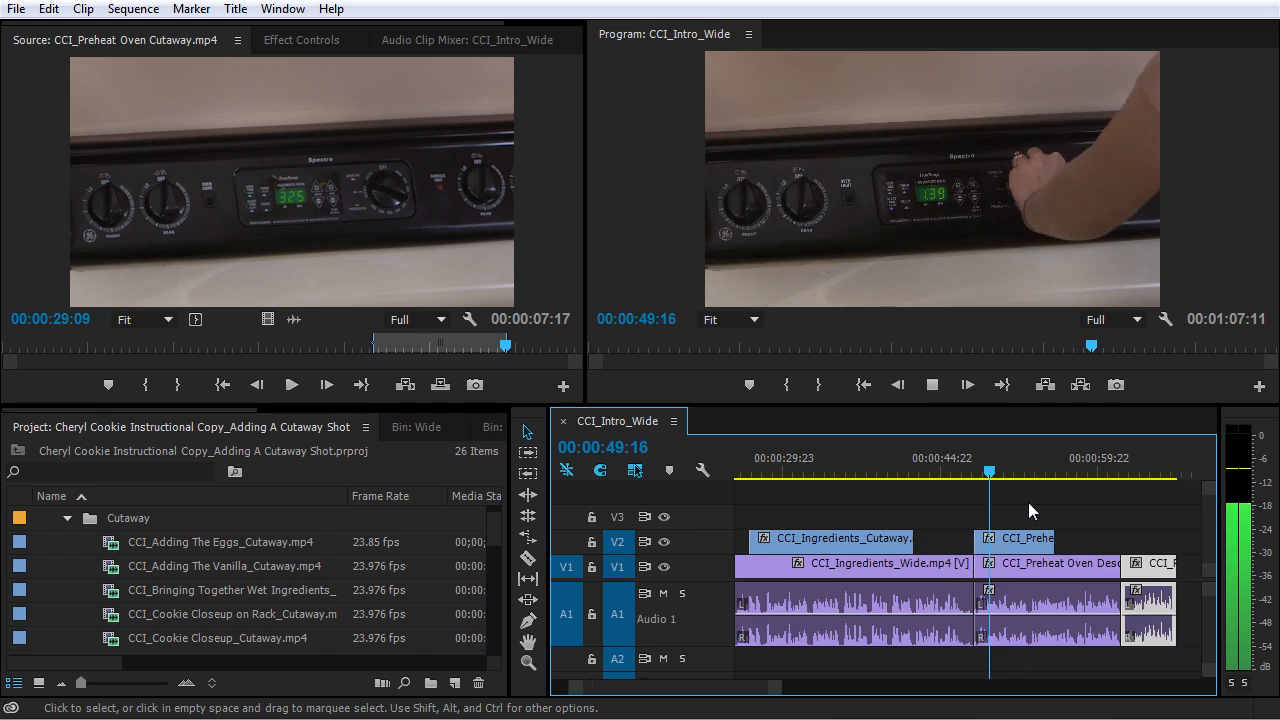
{"action": "key", "text": "equal"}
{"action": "key", "text": "minus"}
{"action": "key", "text": "equal"}
{"action": "key", "text": "equal"}
{"action": "key", "text": "minus"}
{"action": "key", "text": "equal"}
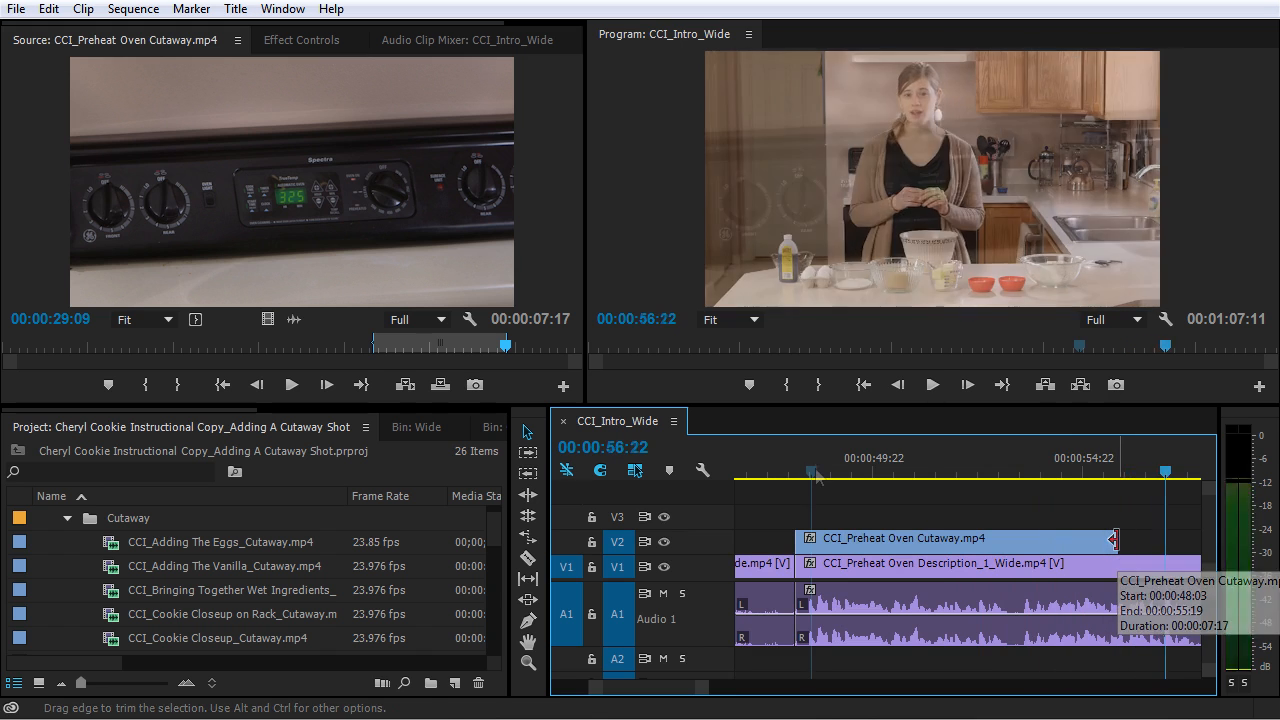
- Trim the end of the oven cutaway on V2 back to 00:00:53:08
{"action": "key", "text": "space"}
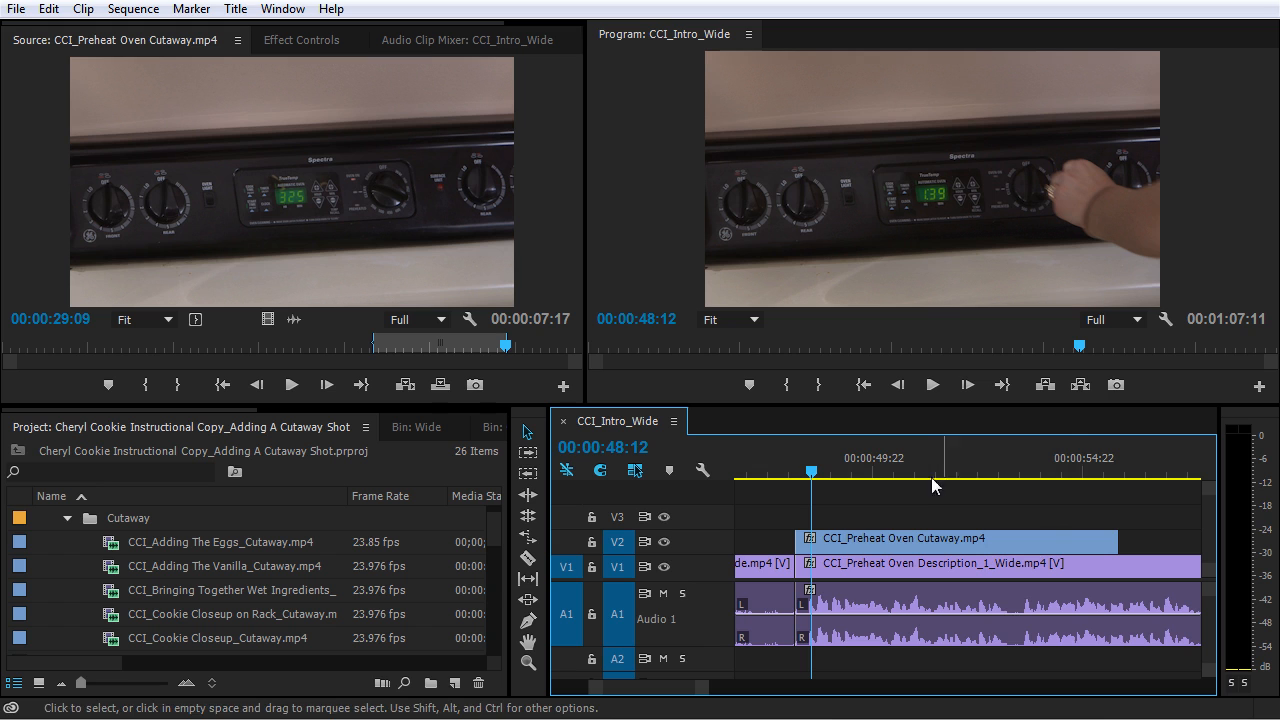
{"action": "left_click_drag", "start_coordinate": [912, 461], "coordinate": [1014, 484]}
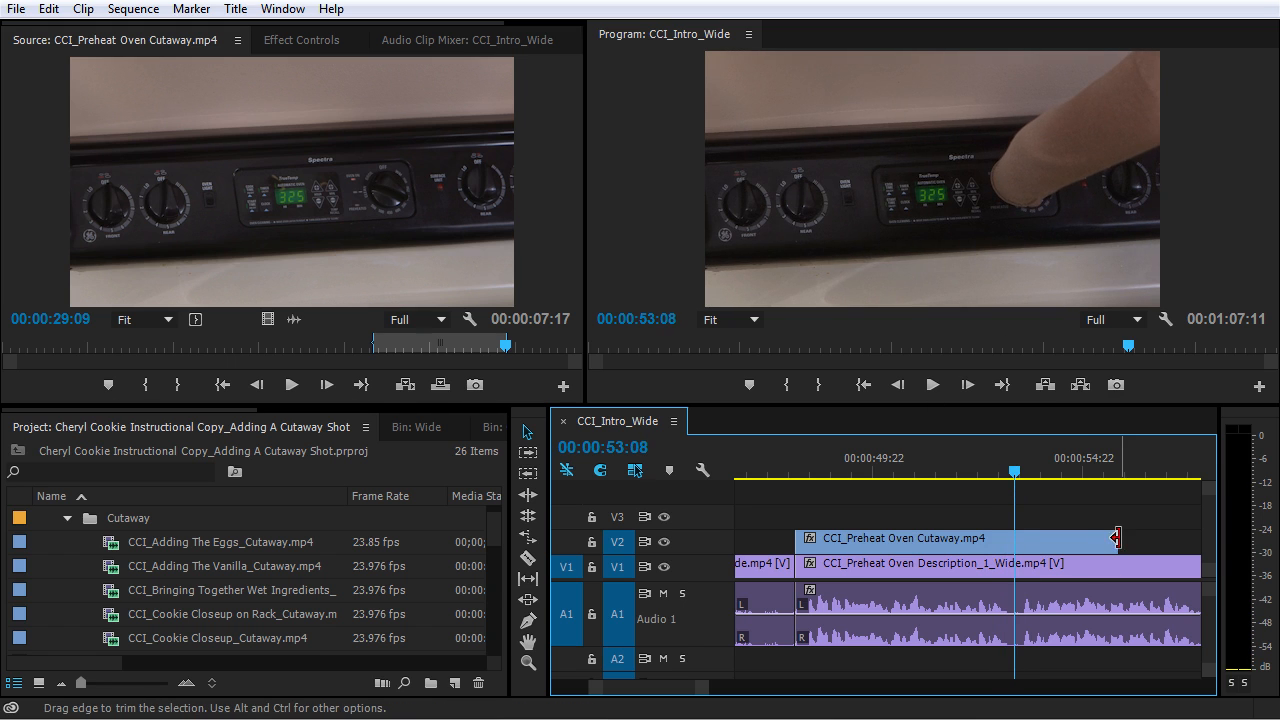
{"action": "left_click_drag", "start_coordinate": [1115, 540], "coordinate": [1013, 549]}
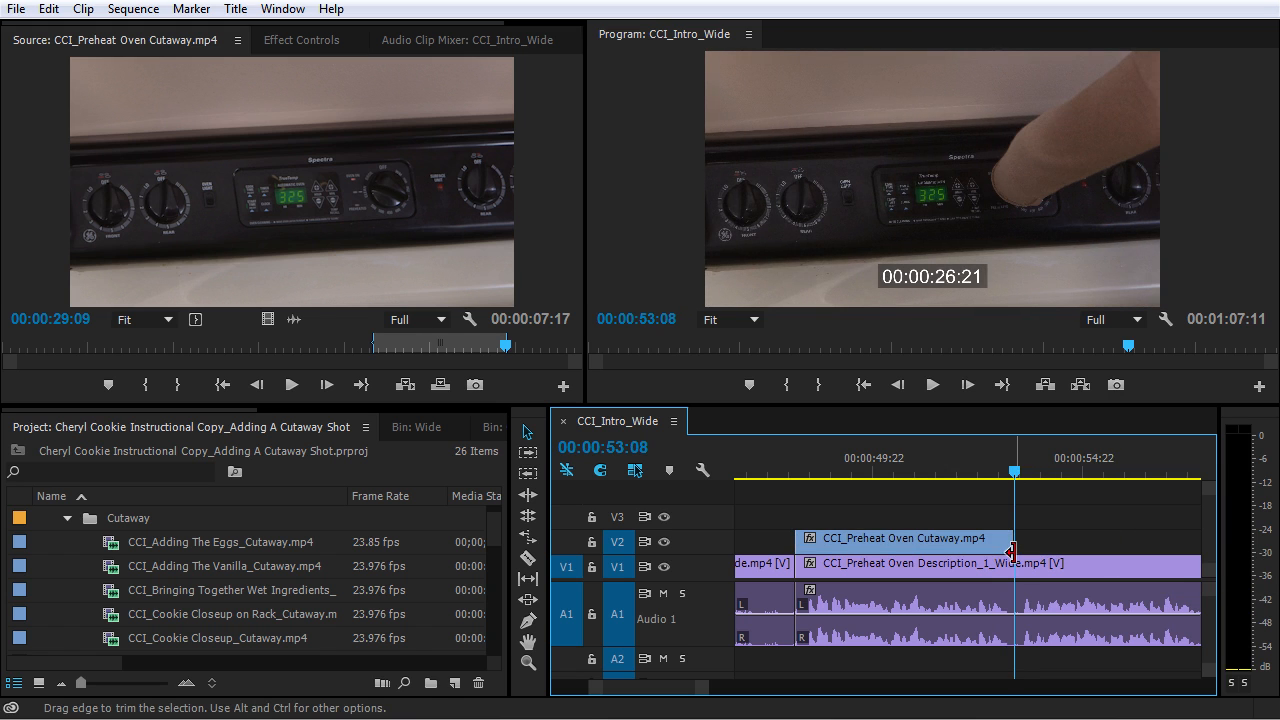
- Slip the oven cutaway on V2 to slightly later source footage while keeping its timeline position and length
{"action": "key", "text": "y"}
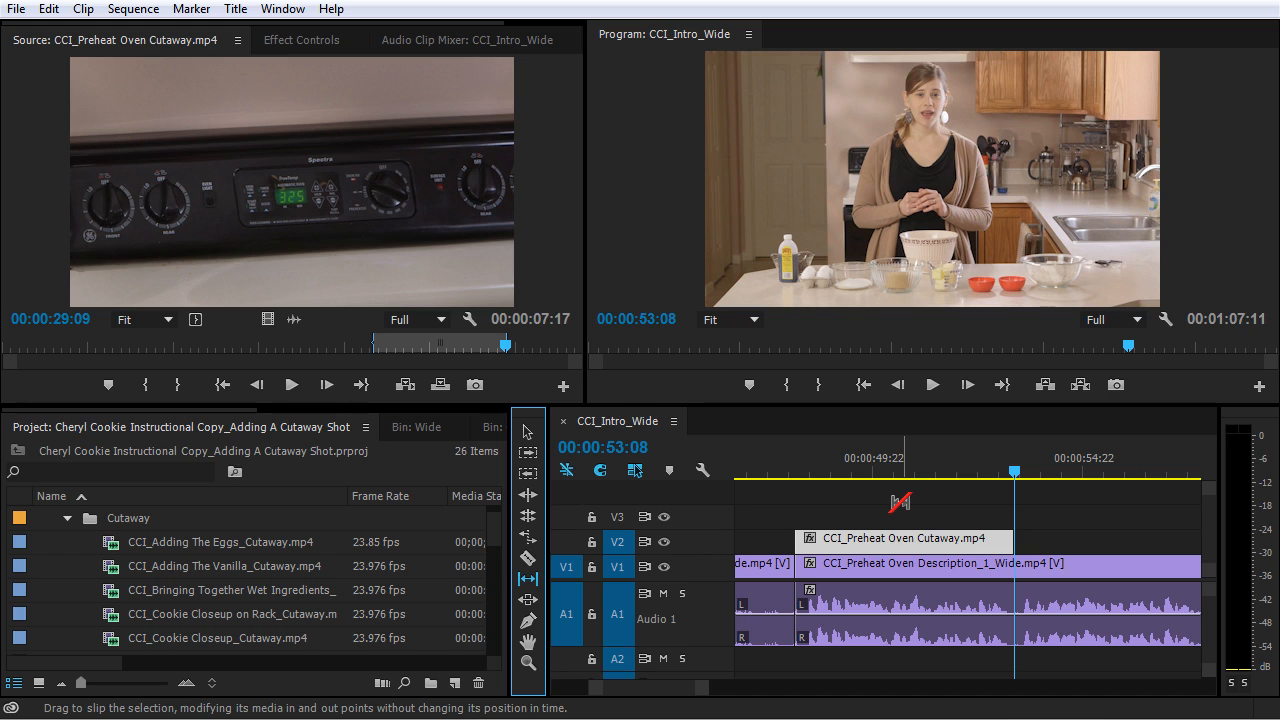
{"action": "left_click", "coordinate": [895, 538]}
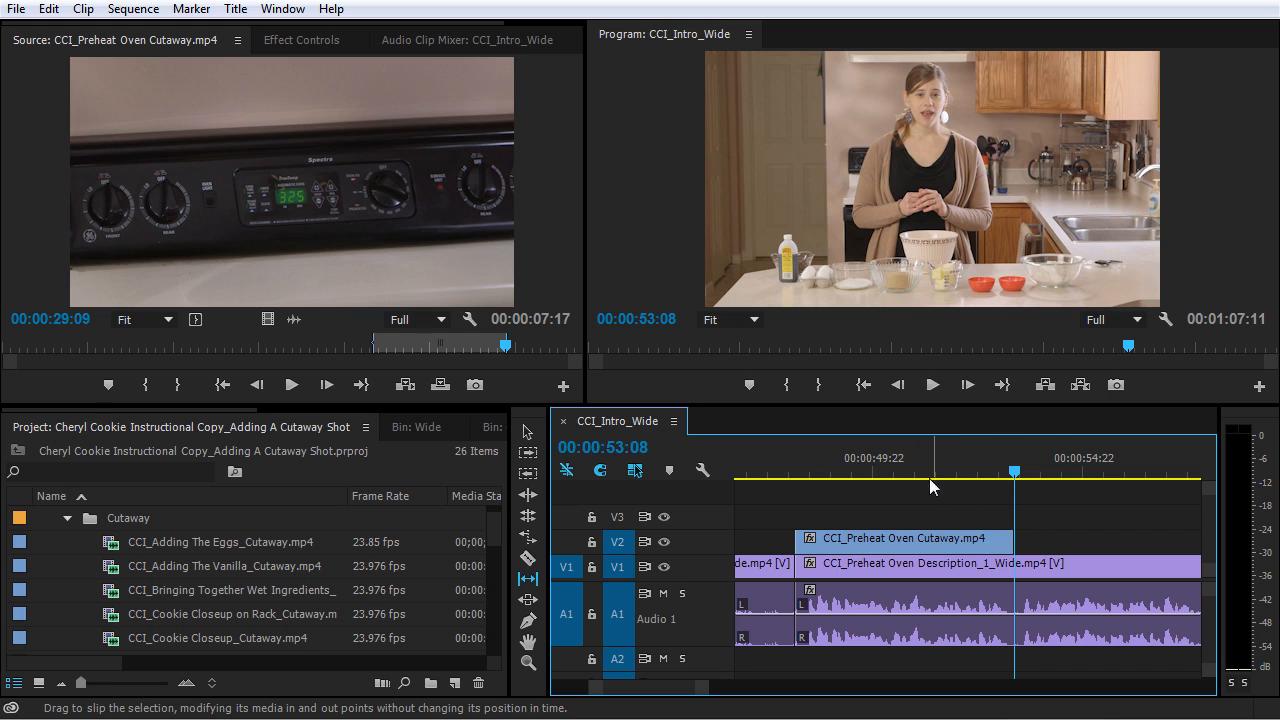
{"action": "left_click", "coordinate": [968, 541]}
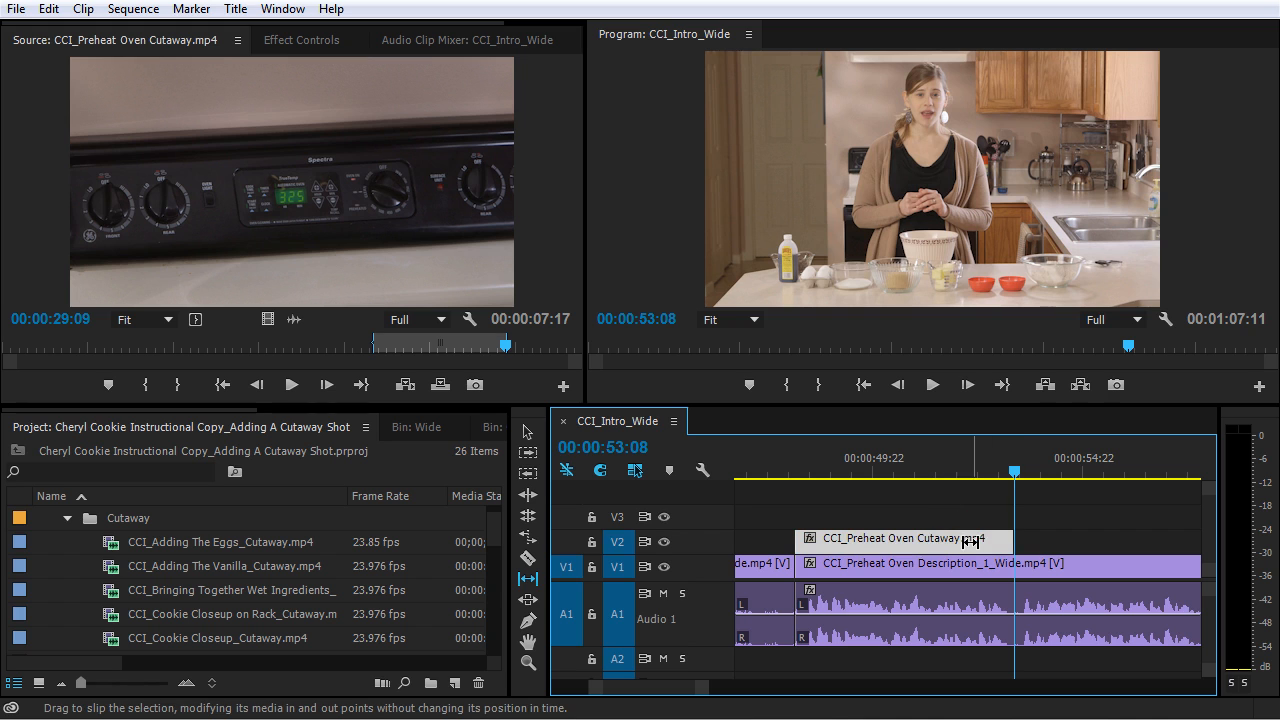
{"action": "left_click_drag", "start_coordinate": [973, 541], "coordinate": [934, 540]}
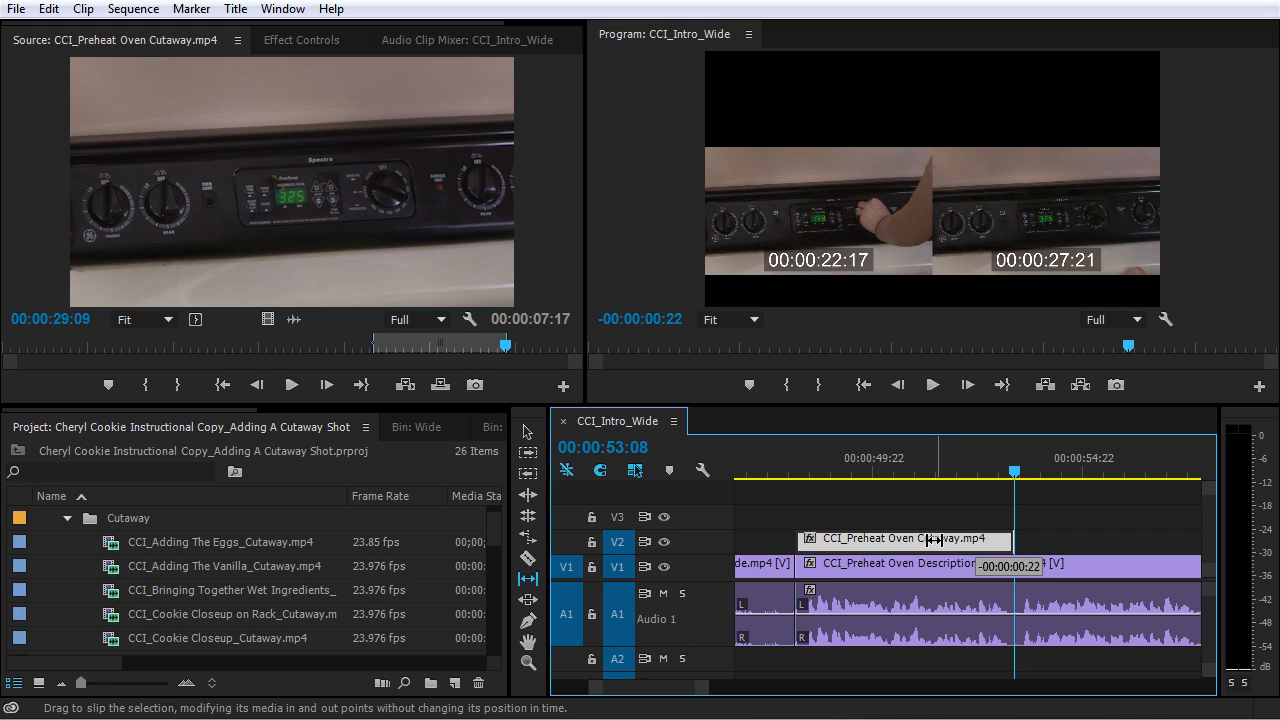
{"action": "mouse_move", "coordinate": [934, 540]}
{"action": "left_mouse_down"}
{"action": "mouse_move", "coordinate": [946, 541]}
{"action": "mouse_move", "coordinate": [933, 543]}
{"action": "left_mouse_up"}
{"action": "left_click_drag", "start_coordinate": [933, 543], "coordinate": [935, 543]}
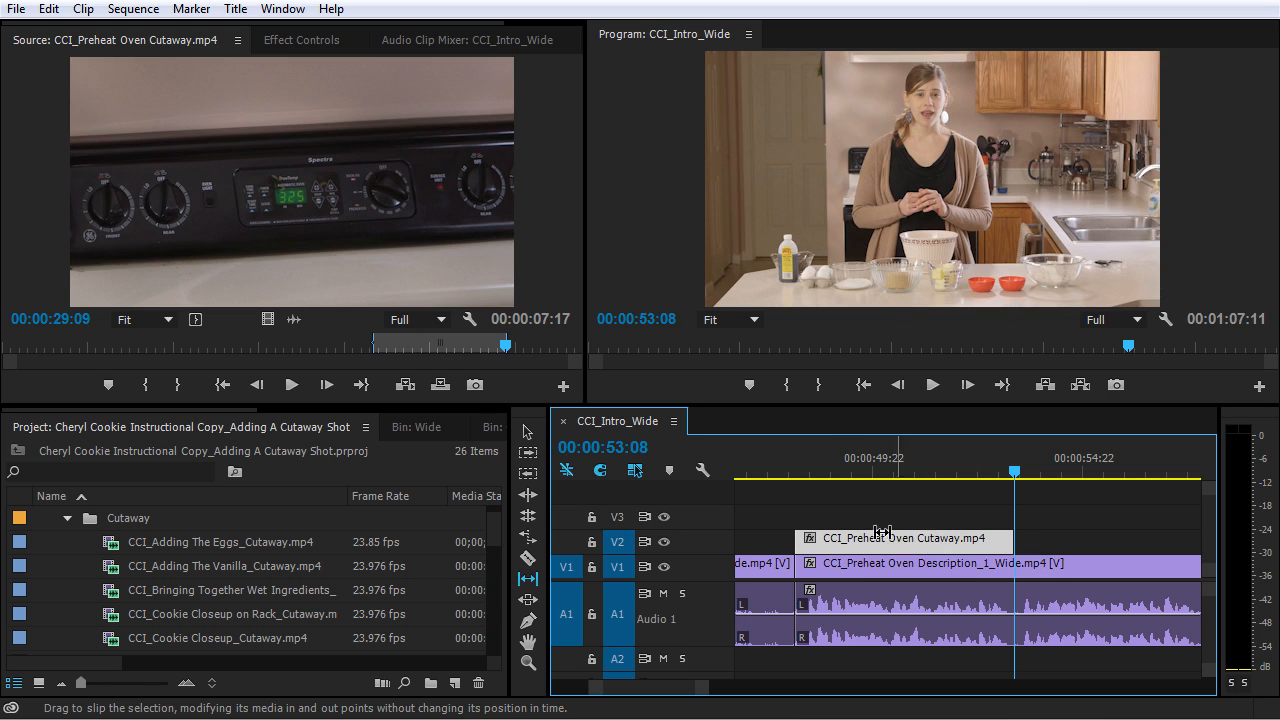
- Play back the slipped oven cutaway from just before its start to past its end
{"action": "left_click", "coordinate": [784, 470]}
{"action": "key", "text": "space"}
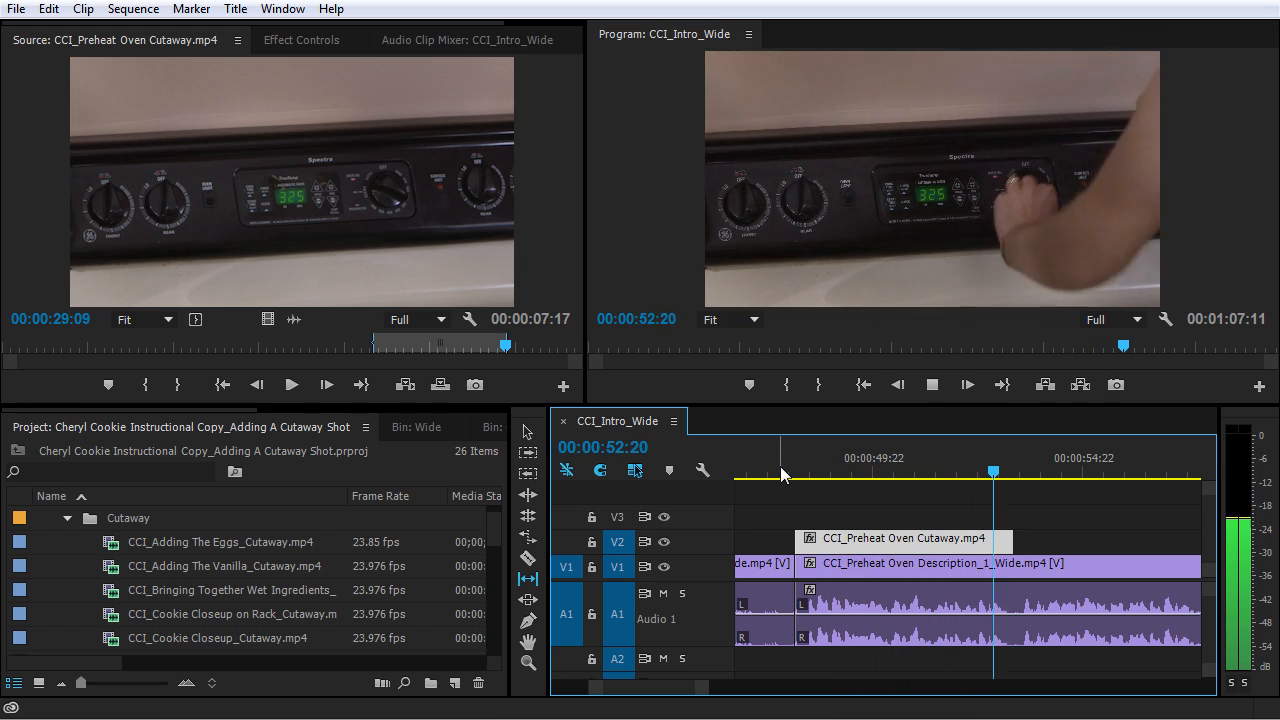
{"action": "key", "text": "space"}
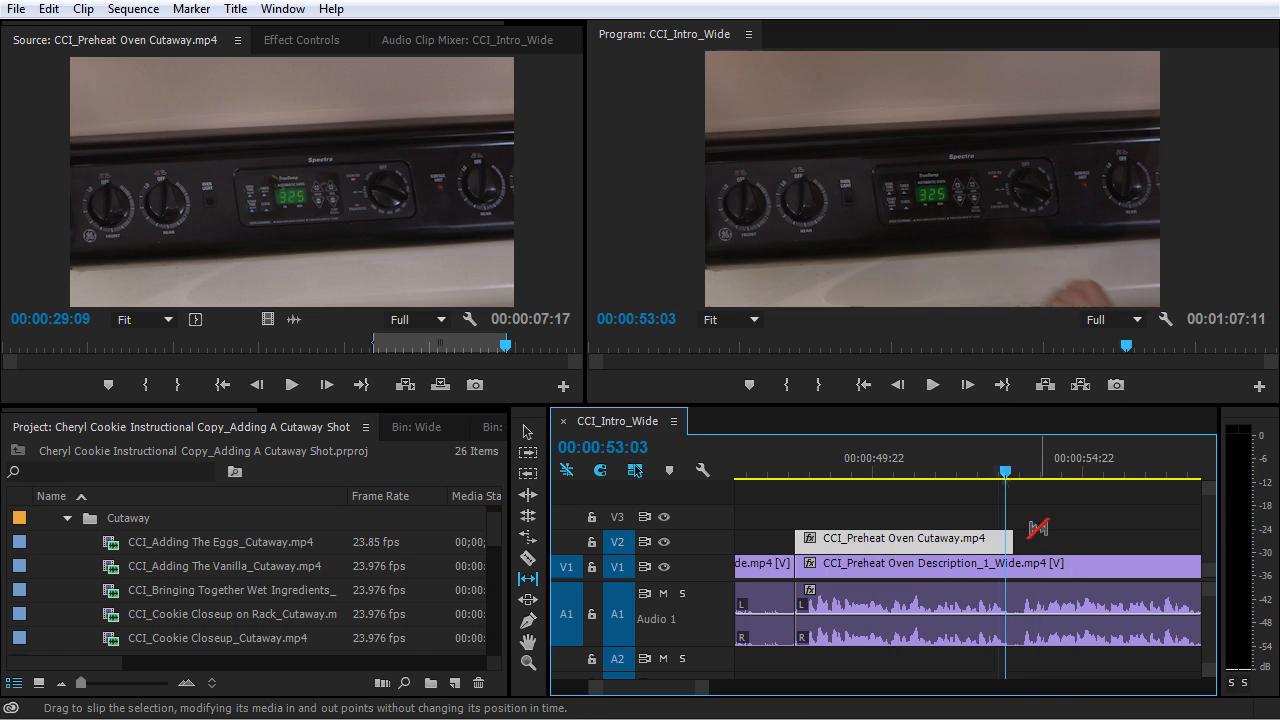
- Extend the end of the oven cutaway on V2 by 3 frames to a duration of 00:00:05:08
{"action": "key", "text": "v"}
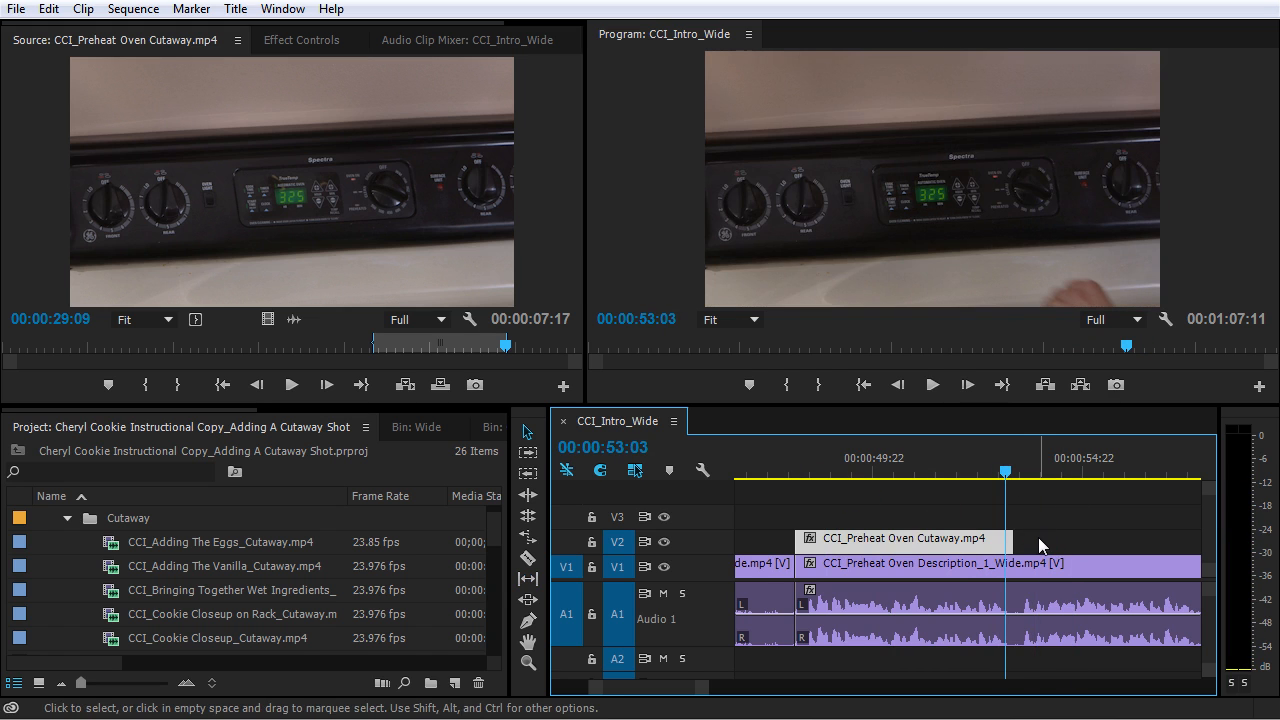
{"action": "key", "text": "equal"}
{"action": "key", "text": "equal"}
{"action": "left_click_drag", "start_coordinate": [1000, 549], "coordinate": [1007, 541]}
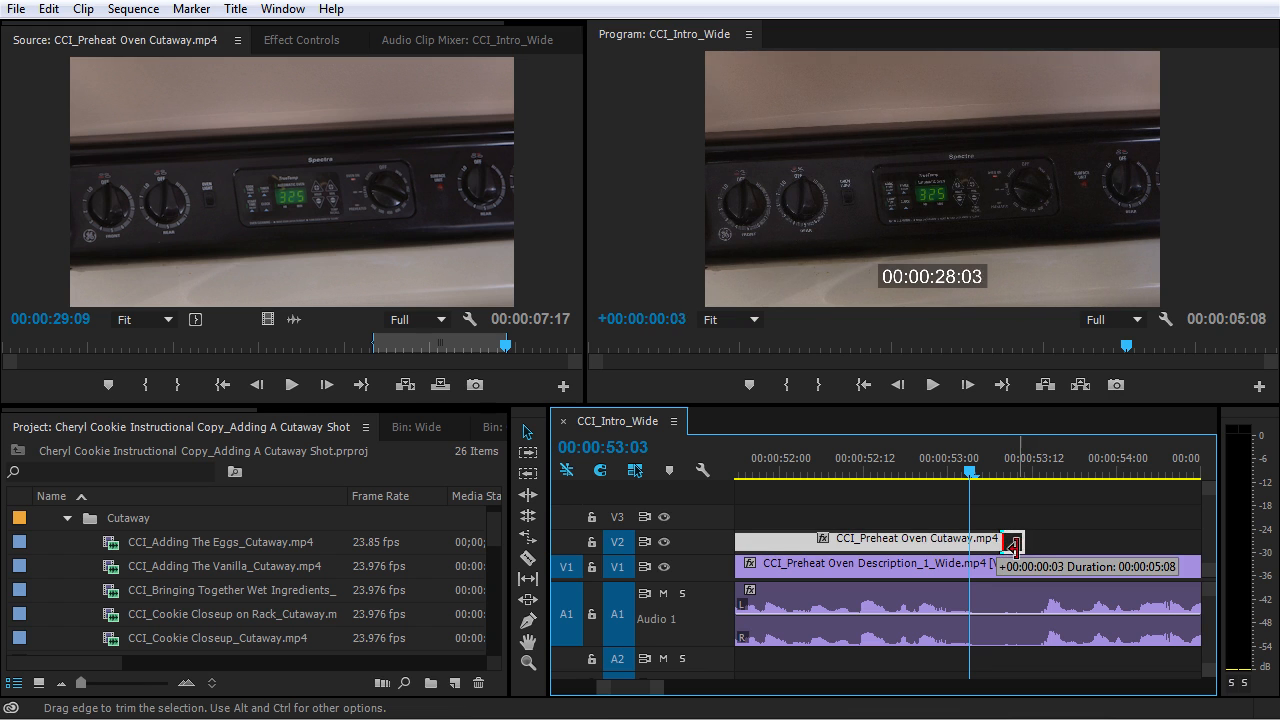
{"action": "left_click_drag", "start_coordinate": [1014, 548], "coordinate": [1015, 548]}
- Play back the sequence from 00:00:52:07 through the cutaway's end and the cut between the two Preheat Oven Description clips
{"action": "left_click_drag", "start_coordinate": [970, 472], "coordinate": [831, 472]}
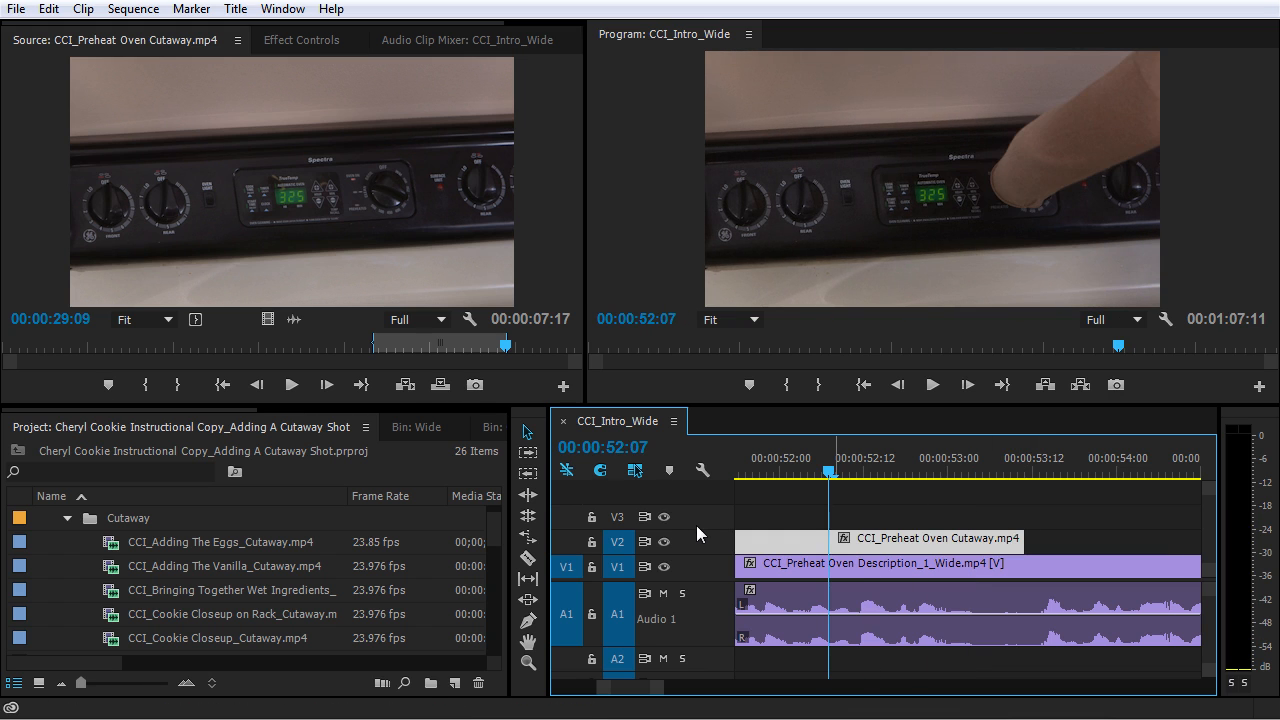
{"action": "key", "text": "space"}
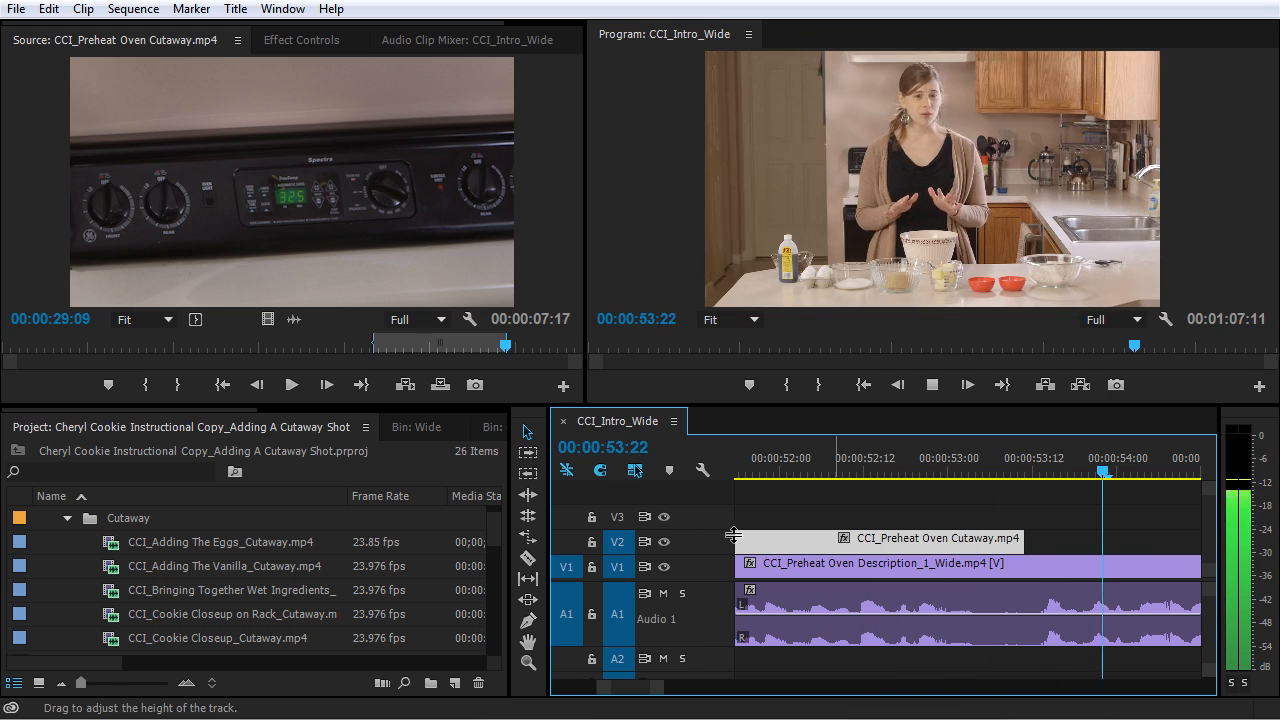
{"action": "key", "text": "minus"}
{"action": "key", "text": "minus"}
{"action": "key", "text": "minus"}
{"action": "key", "text": "space"}
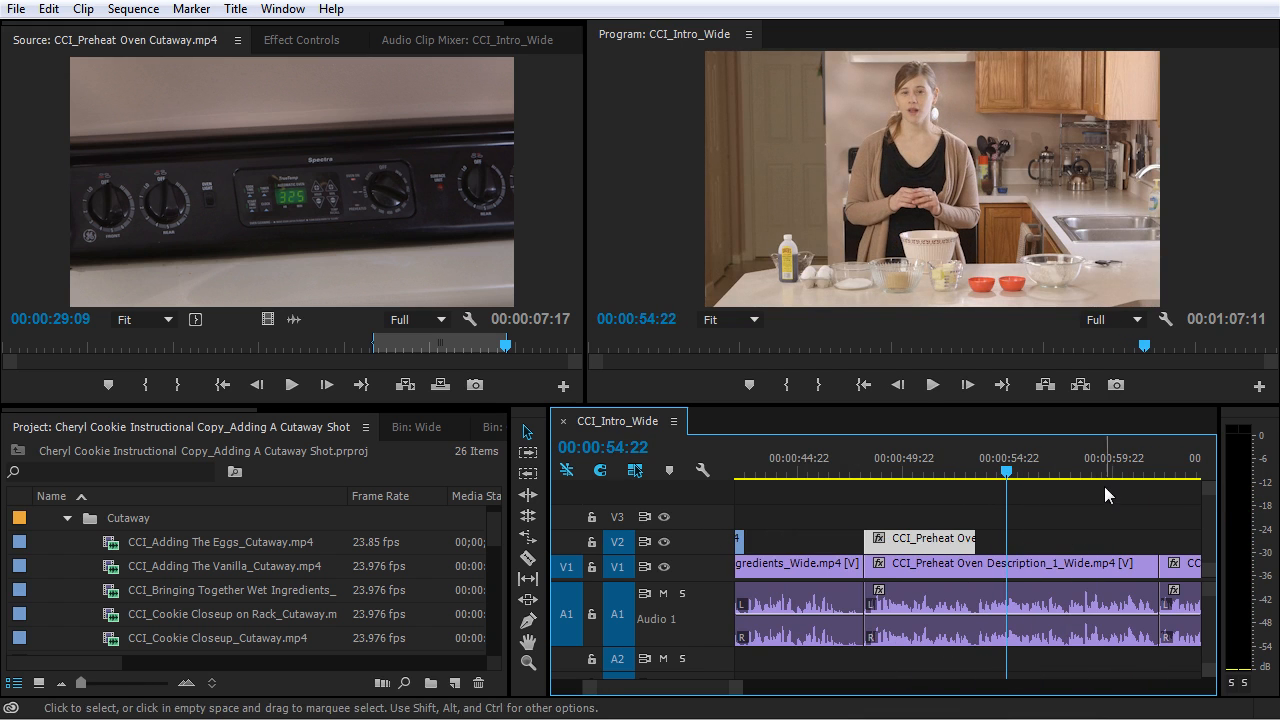
{"action": "key", "text": "space"}
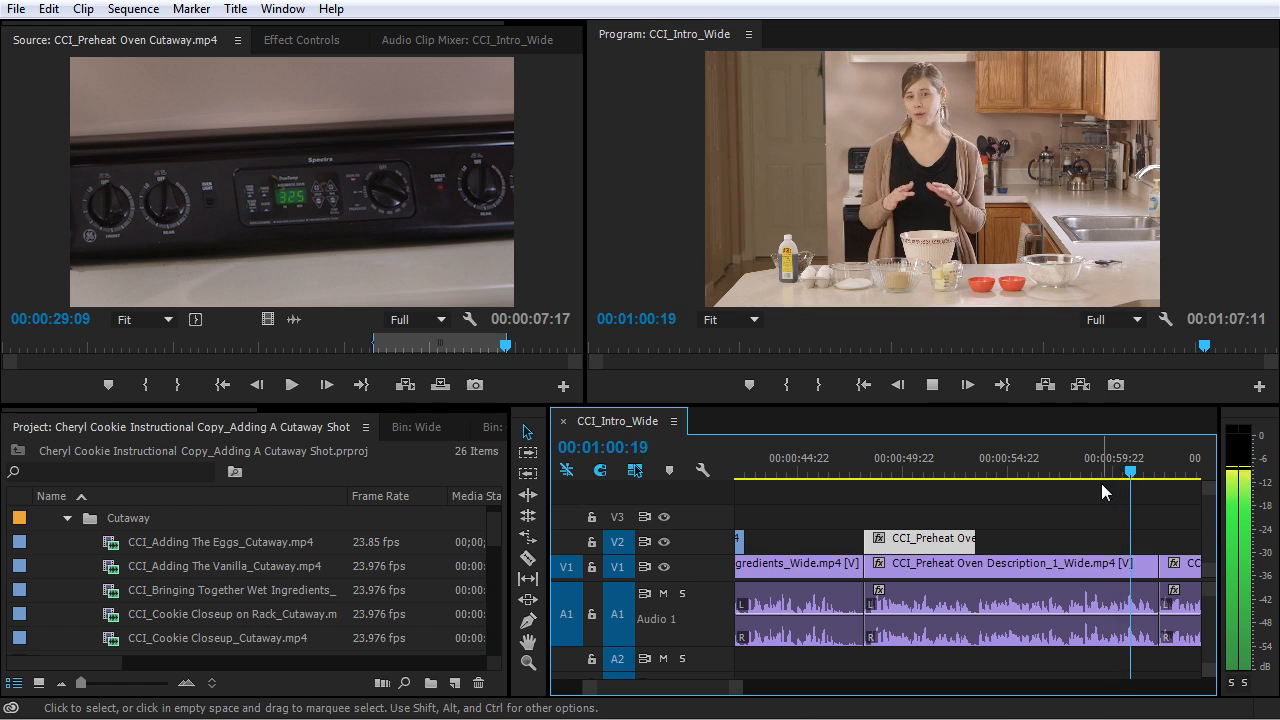
{"action": "key", "text": "equal"}
{"action": "key", "text": "equal"}
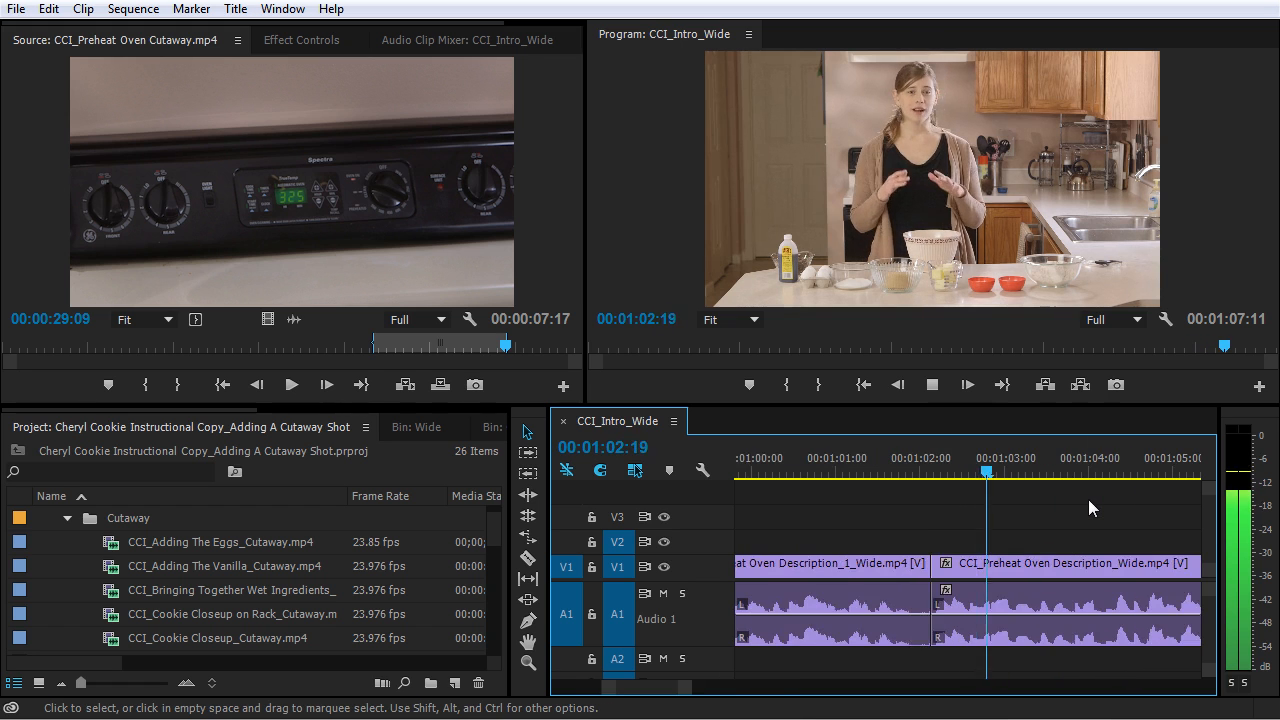
{"action": "key", "text": "minus"}
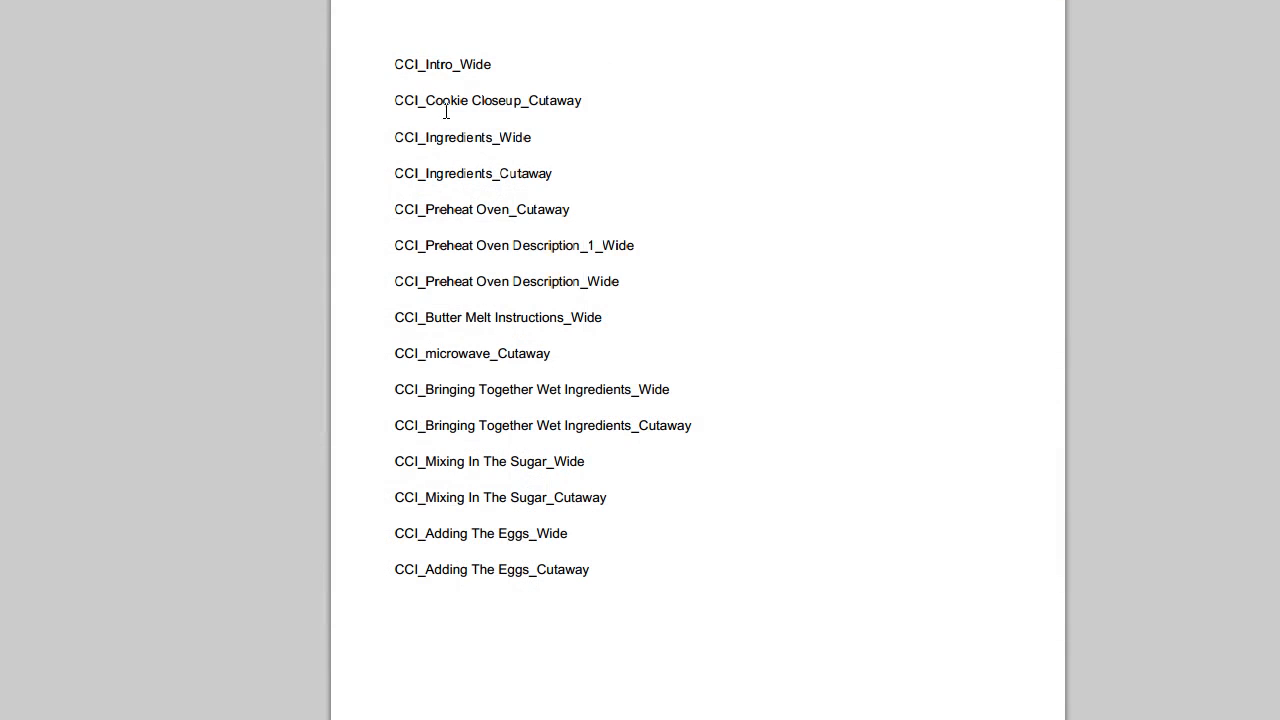
- Check the preheat oven entries in the shot list and load CCI_Cookie Closeup on Rack_Cutaway.mp4 in the Source Monitor
{"action": "left_click_drag", "start_coordinate": [419, 218], "coordinate": [648, 282]}
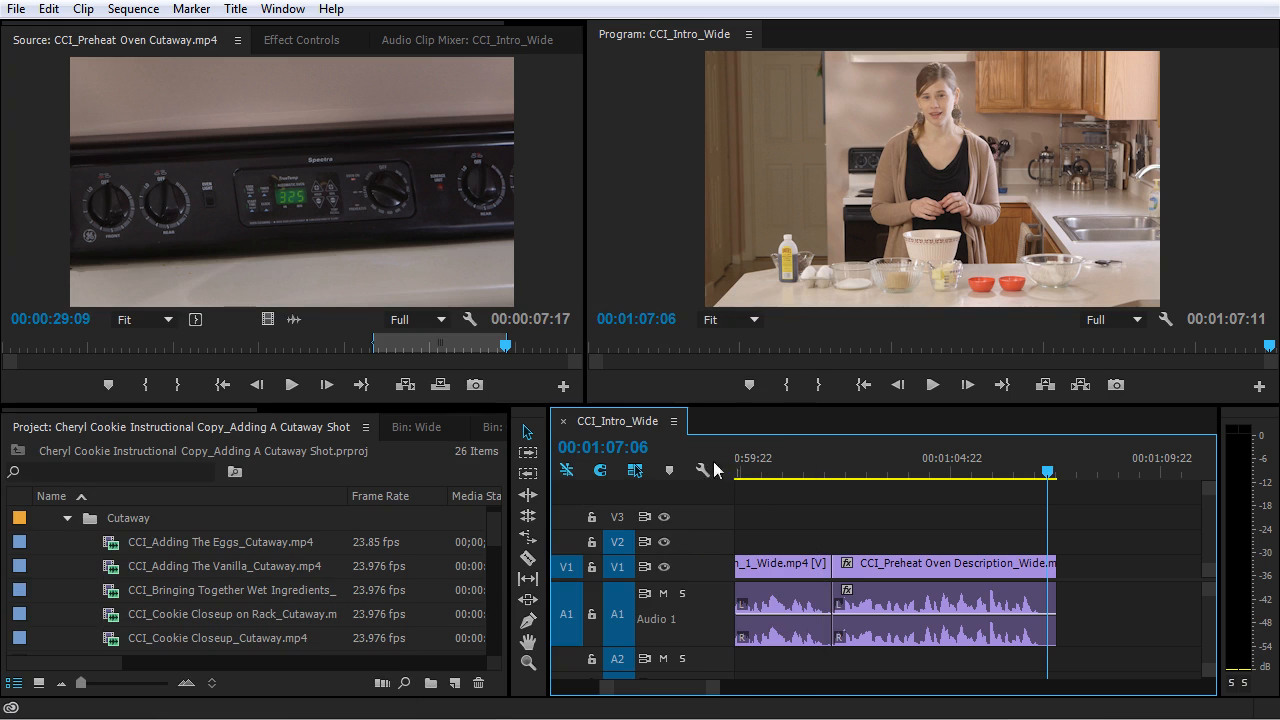
{"action": "scroll", "coordinate": [489, 525], "scroll_direction": "down", "scroll_amount": 1}
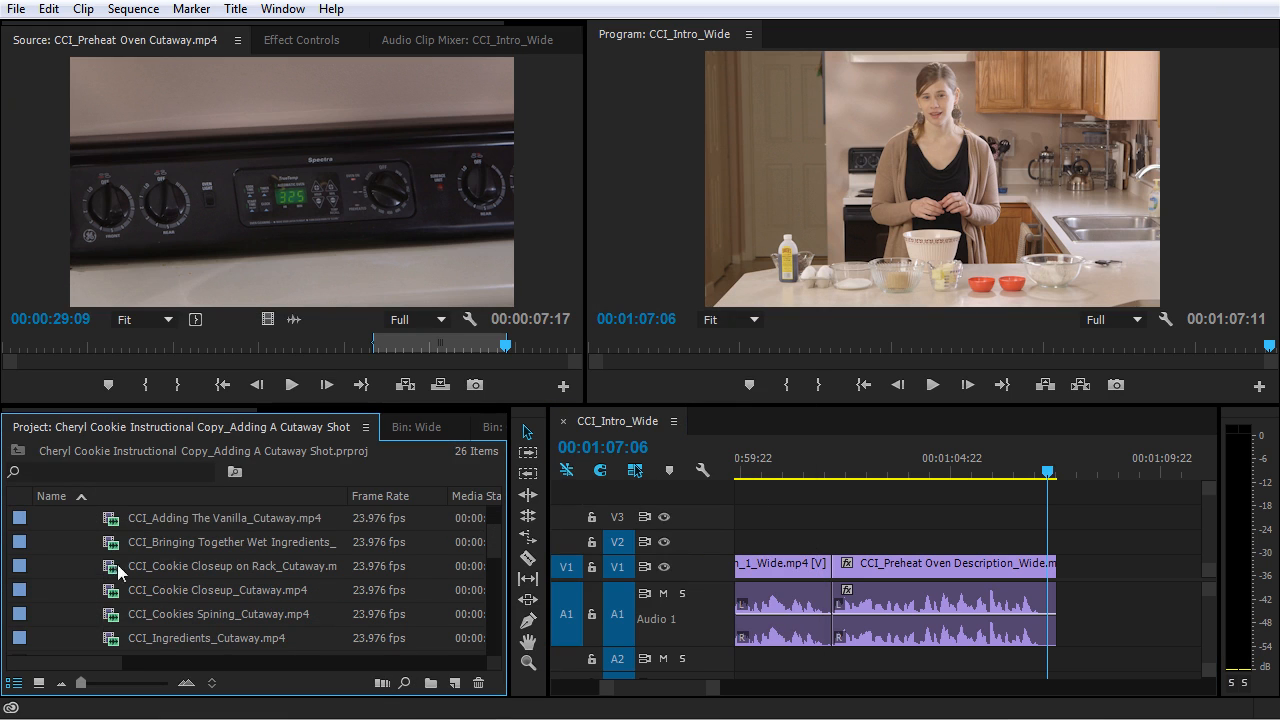
{"action": "left_click", "coordinate": [123, 565]}
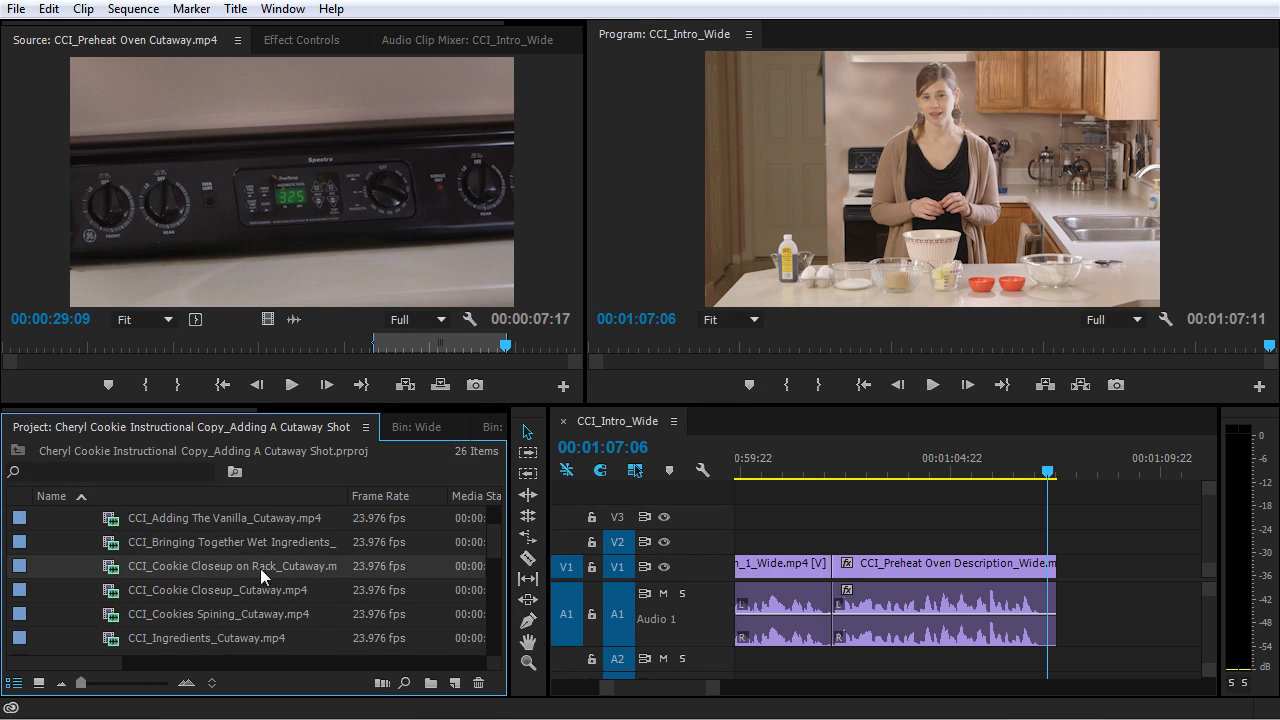
{"action": "double_click", "coordinate": [121, 564]}
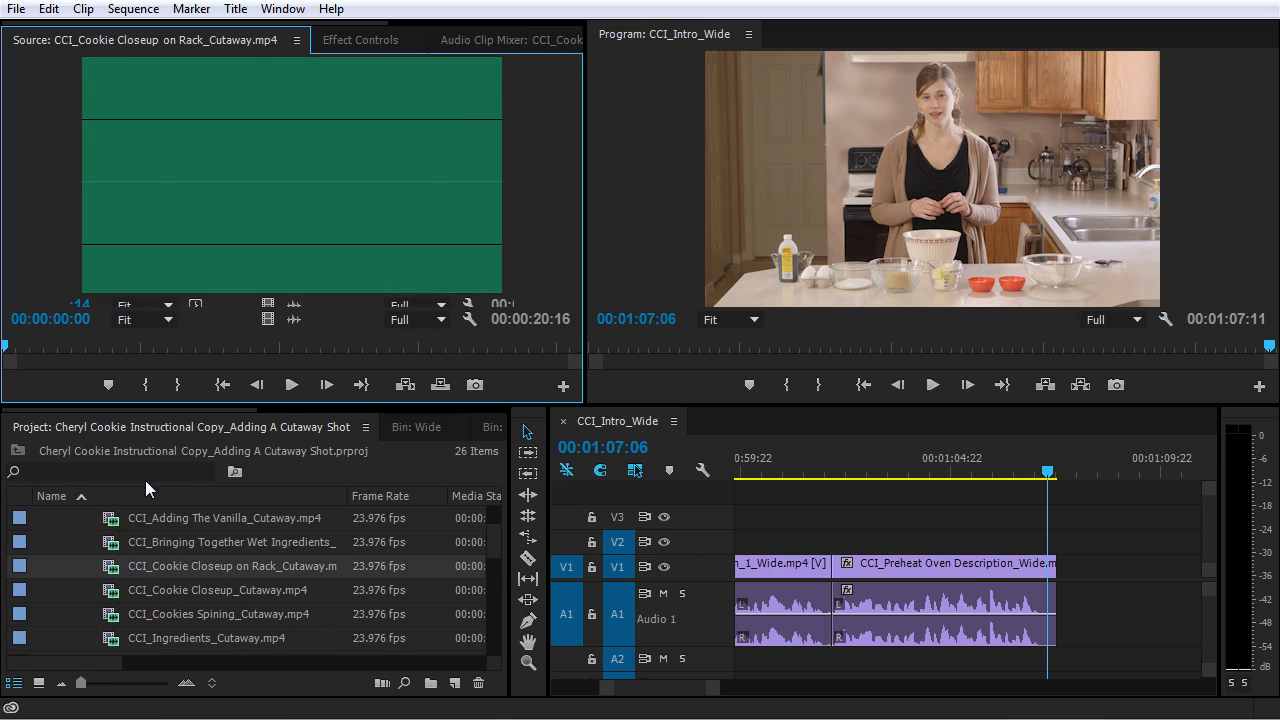
- Mark a 00:00:04:04 range of the cookie rack closeup with its Out point at 00:00:14:08
{"action": "left_click_drag", "start_coordinate": [174, 346], "coordinate": [400, 345]}
{"action": "left_click", "coordinate": [147, 390]}
{"action": "left_click", "coordinate": [178, 387]}
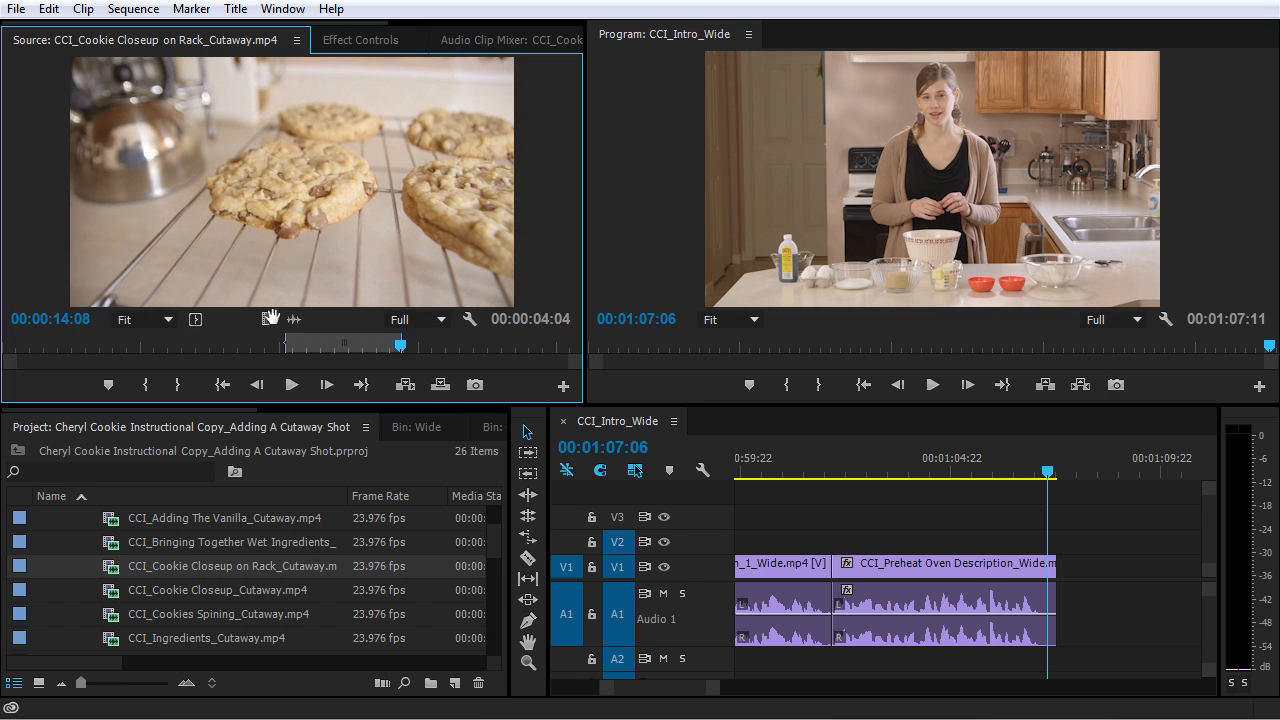
- Place the marked cookie rack closeup on V2 at the start of the second Preheat Oven Description clip and play it back
{"action": "left_click_drag", "start_coordinate": [748, 462], "coordinate": [838, 545]}
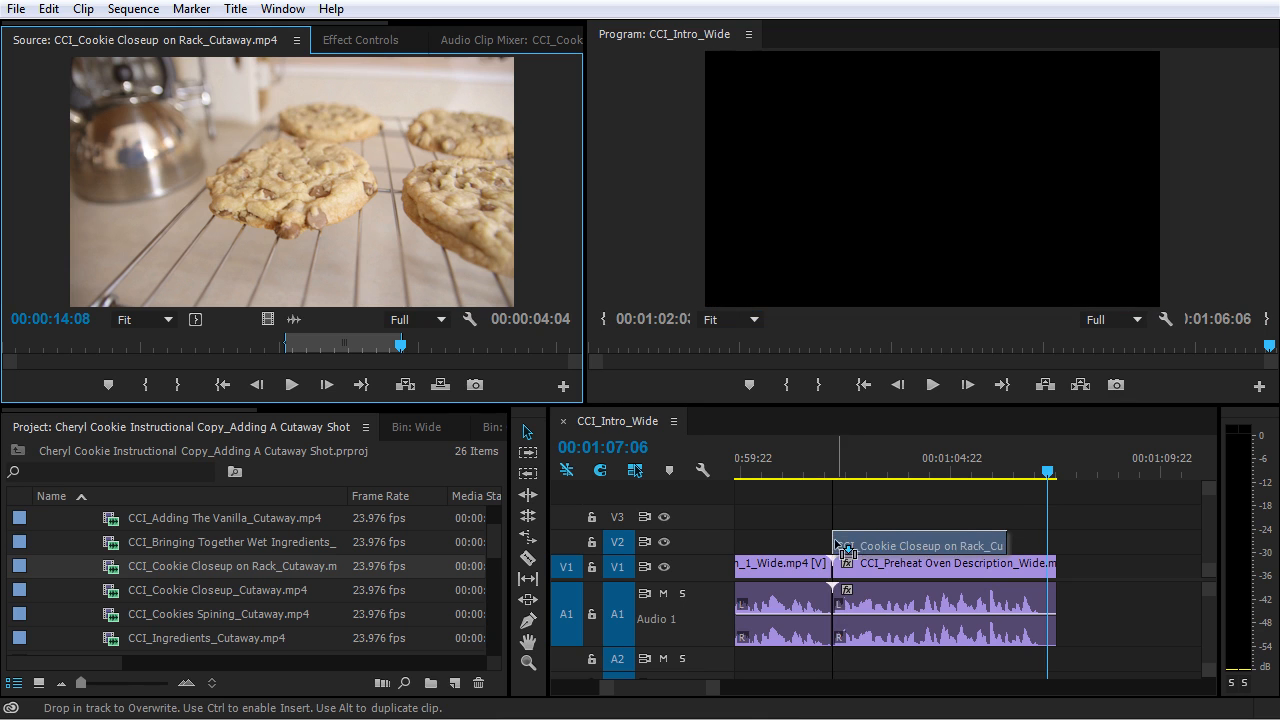
{"action": "left_click", "coordinate": [819, 471]}
{"action": "key", "text": "space"}
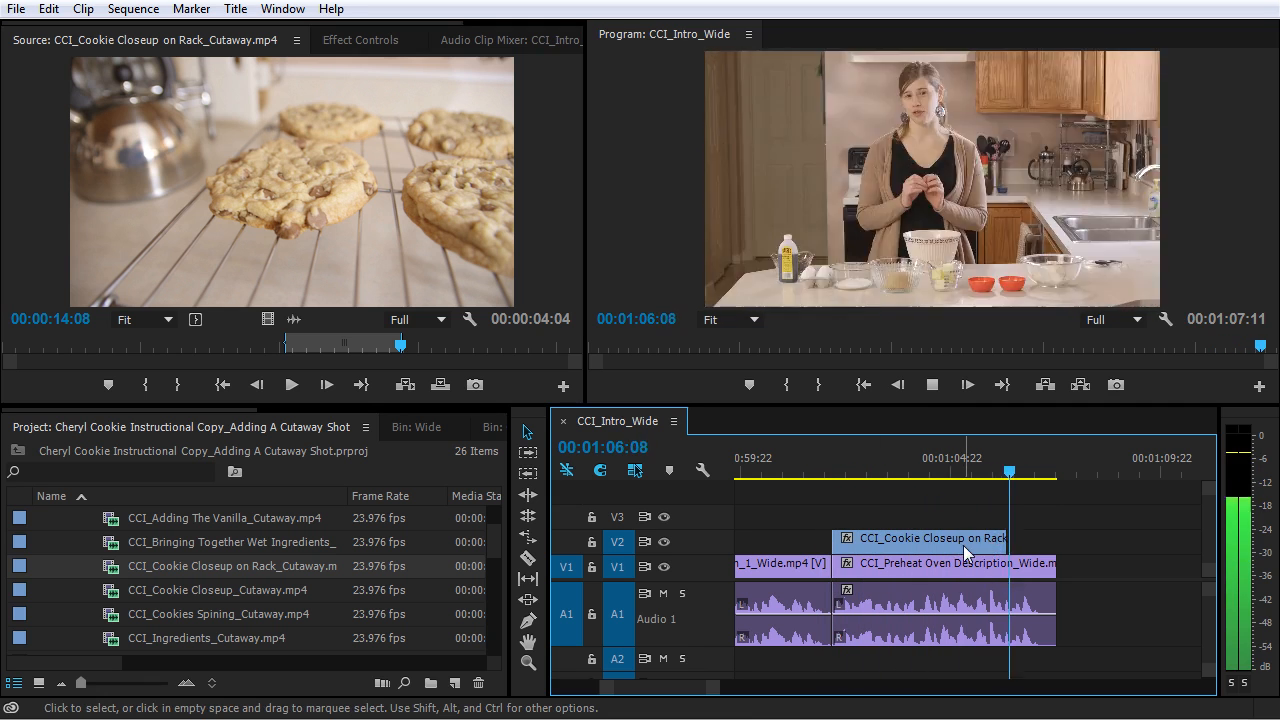
{"action": "key", "text": "space"}
- Extend the end of the cookie rack cutaway on V2 to about 00:01:07:01 and play it back
{"action": "left_click_drag", "start_coordinate": [942, 539], "coordinate": [976, 540]}
{"action": "left_click_drag", "start_coordinate": [868, 541], "coordinate": [833, 542]}
{"action": "left_click", "coordinate": [817, 472]}
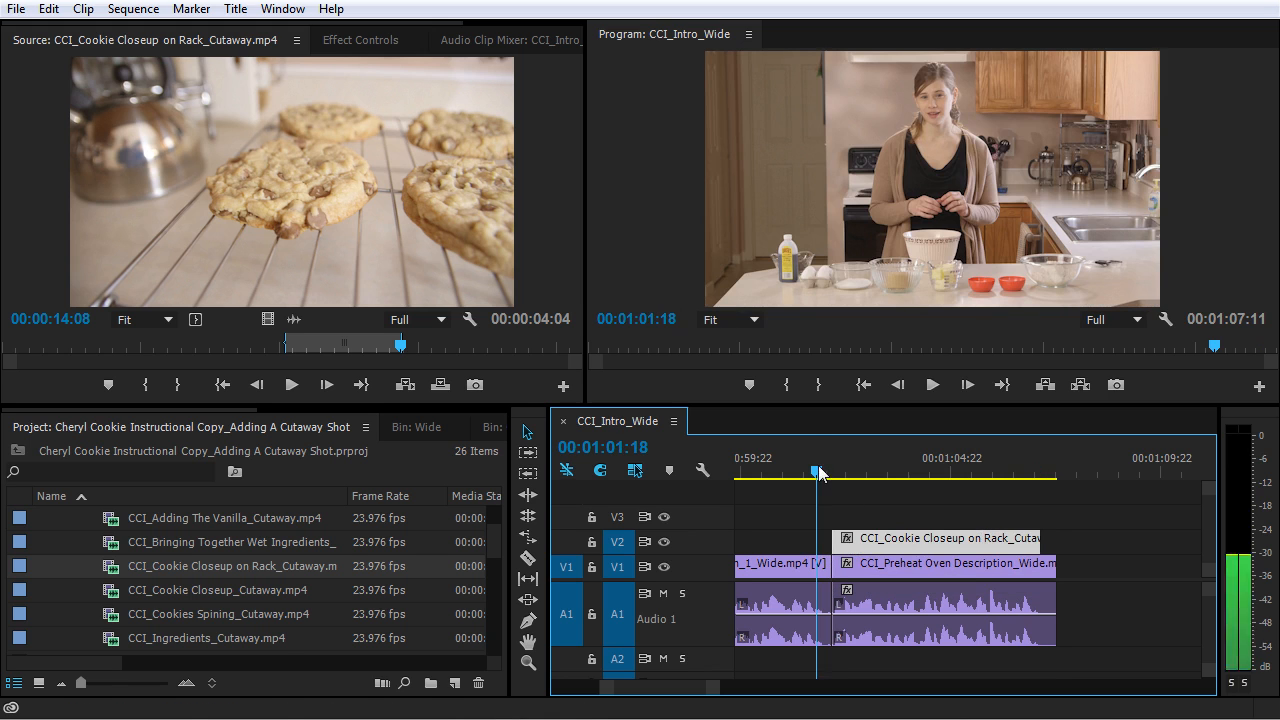
{"action": "key", "text": "space"}
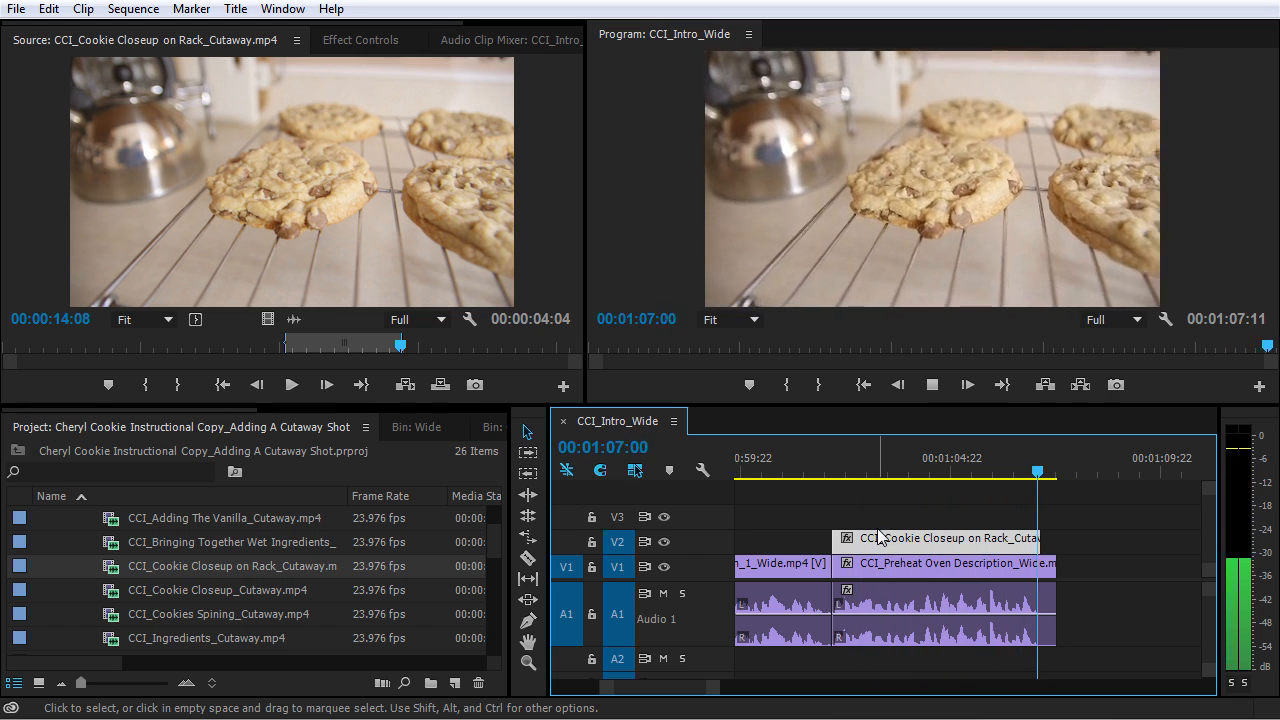
- Extend the cookie rack cutaway on V2 to the end of the last V1 clip and play back its beginning
{"action": "mouse_move", "coordinate": [1034, 541]}
{"action": "left_mouse_down"}
{"action": "mouse_move", "coordinate": [1050, 541]}
{"action": "mouse_move", "coordinate": [1025, 548]}
{"action": "left_mouse_up"}
{"action": "left_click_drag", "start_coordinate": [857, 543], "coordinate": [842, 543]}
{"action": "left_click", "coordinate": [831, 465]}
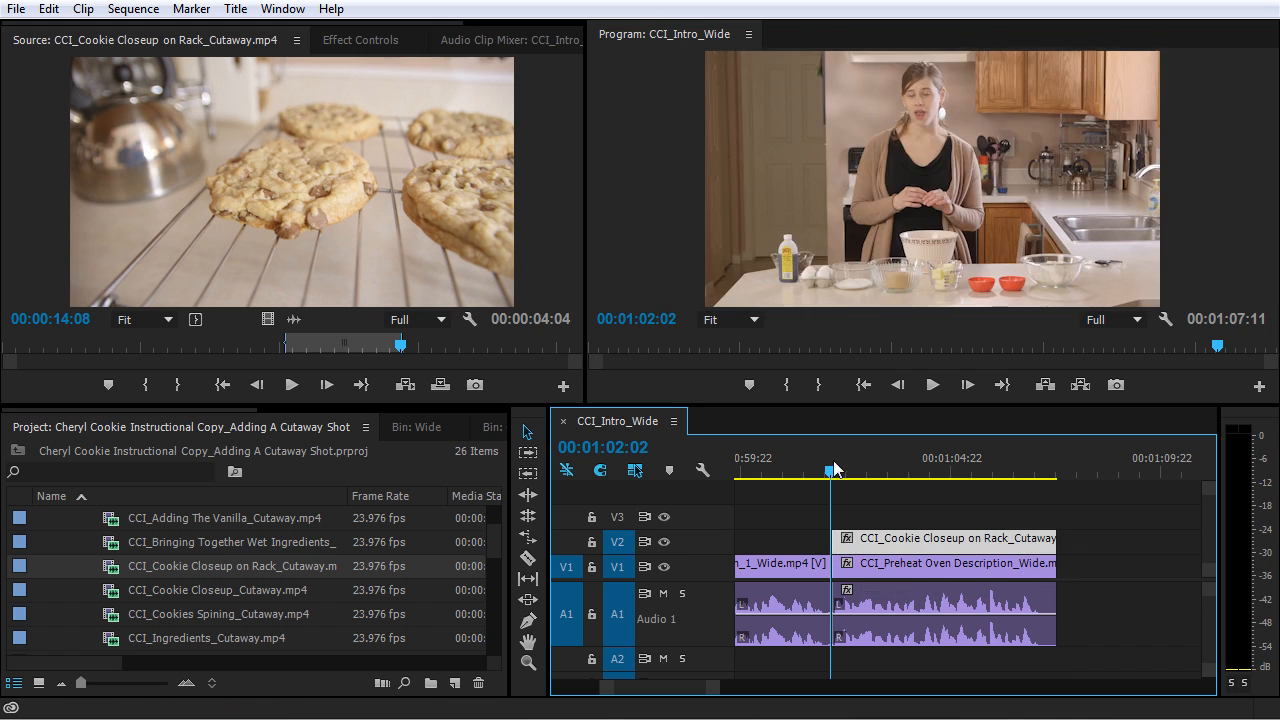
{"action": "key", "text": "space"}
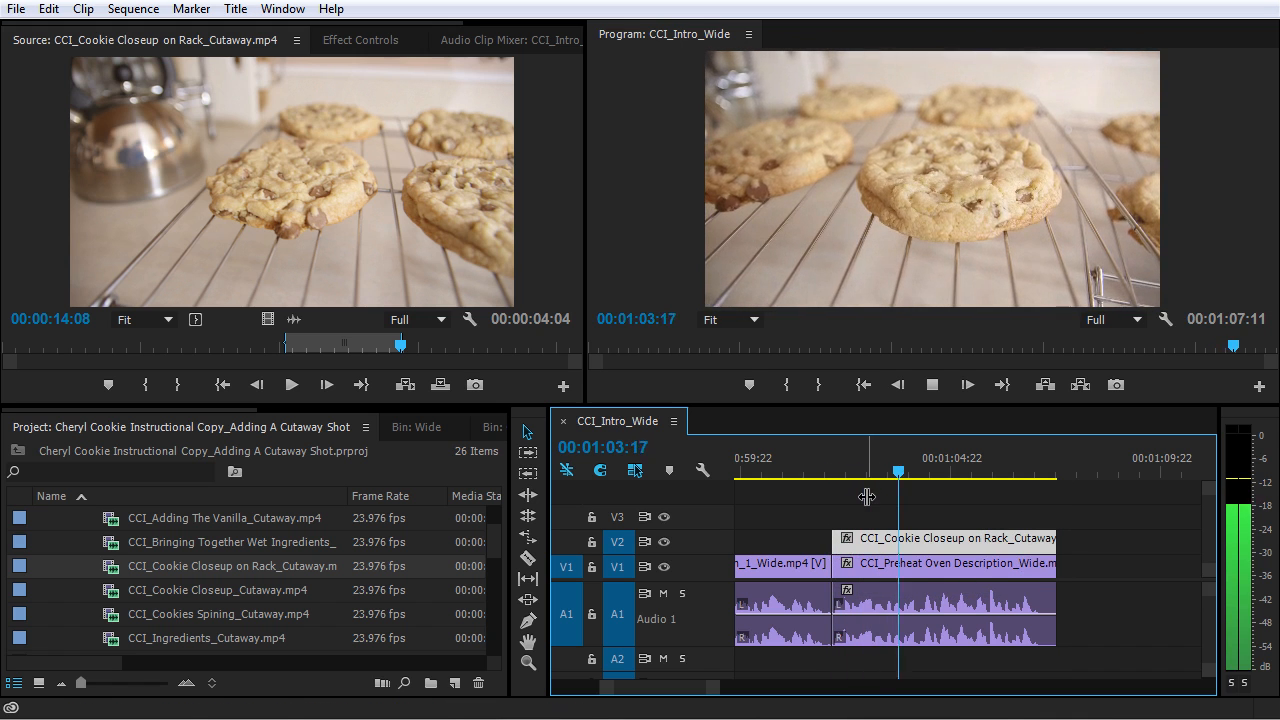
{"action": "key", "text": "space"}
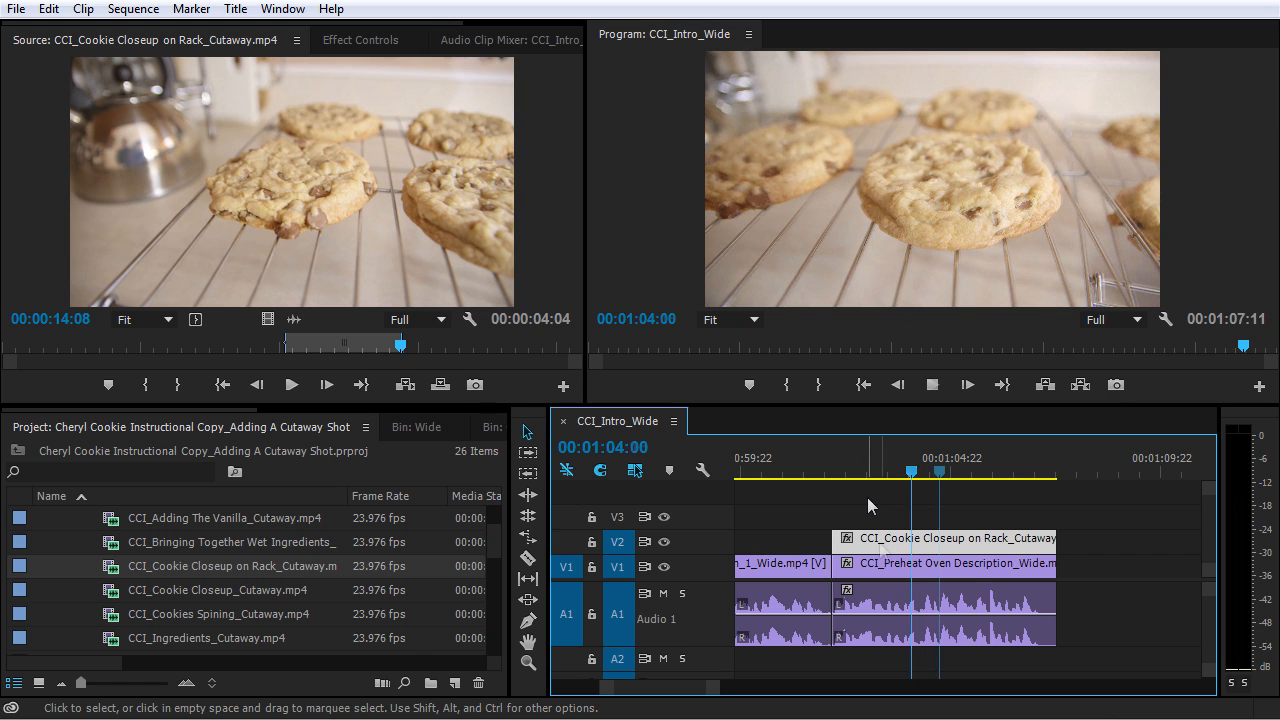
- Open the cookie rack cutaway from V2 in the Source Monitor and shift its marked 00:00:05:08 range to start just before 00:00:14:10
{"action": "double_click", "coordinate": [914, 545]}
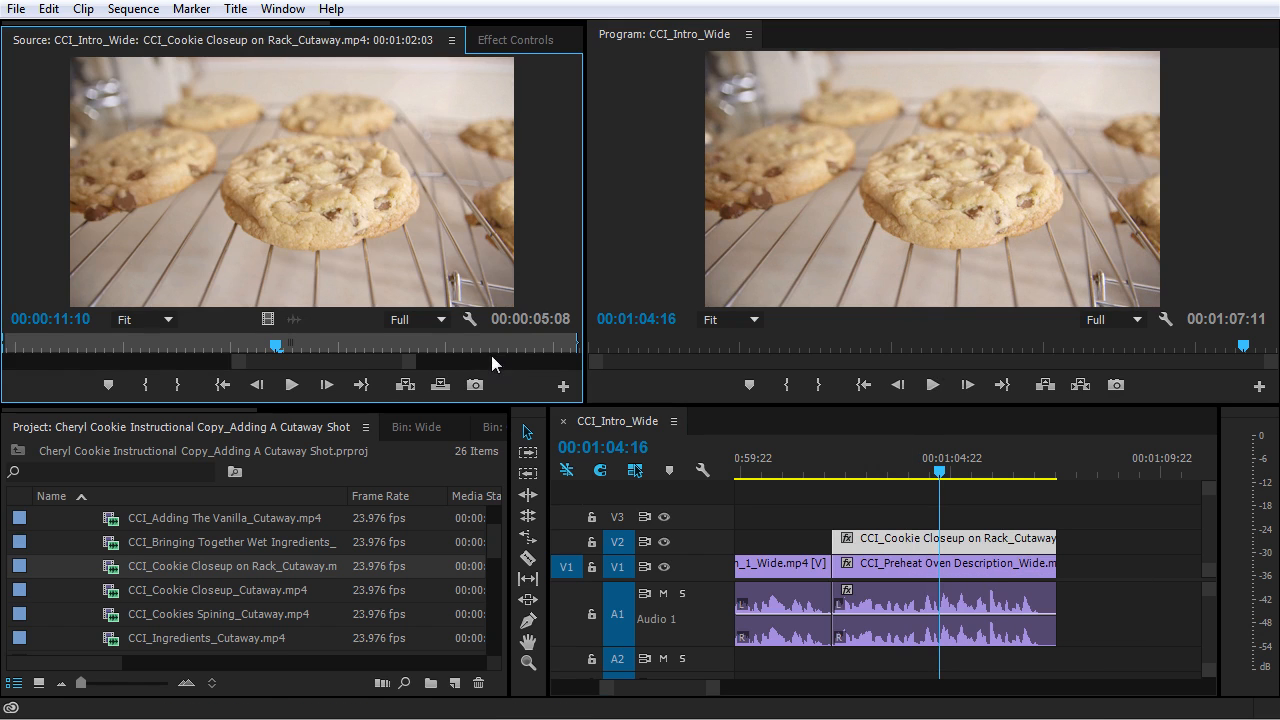
{"action": "left_click_drag", "start_coordinate": [407, 371], "coordinate": [640, 370]}
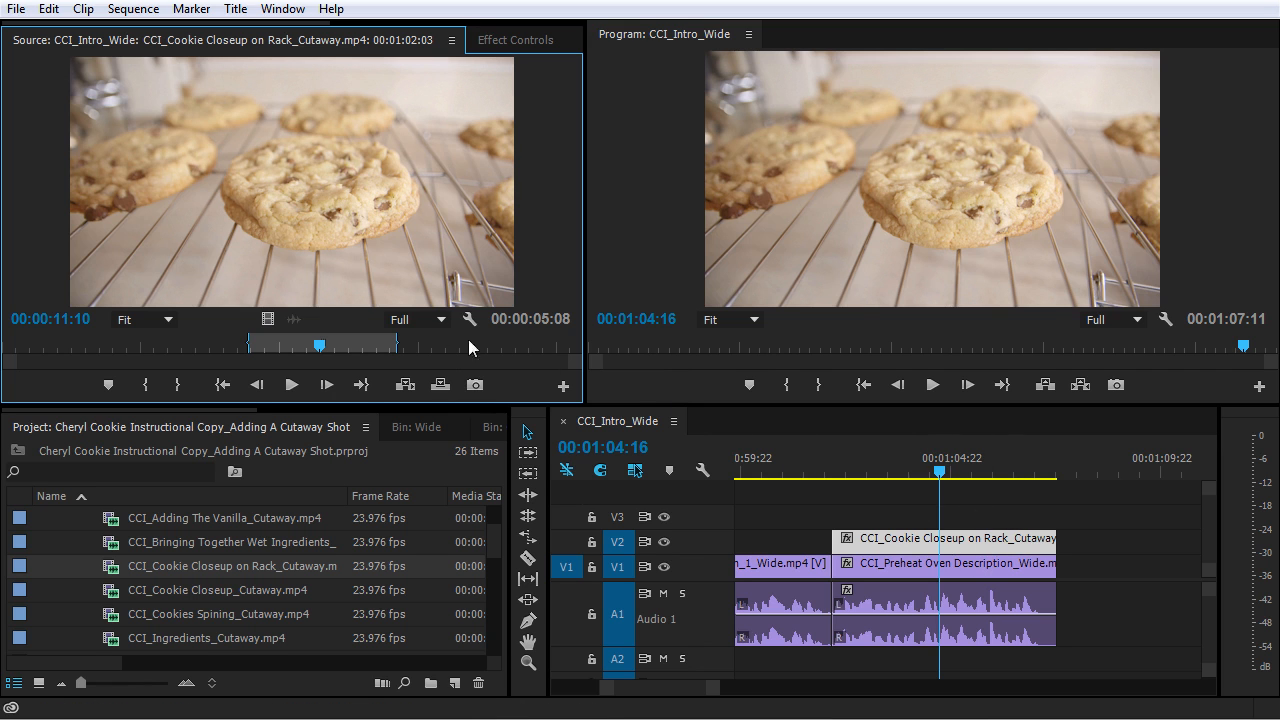
{"action": "left_click_drag", "start_coordinate": [543, 348], "coordinate": [378, 352]}
{"action": "left_click_drag", "start_coordinate": [388, 347], "coordinate": [403, 345]}
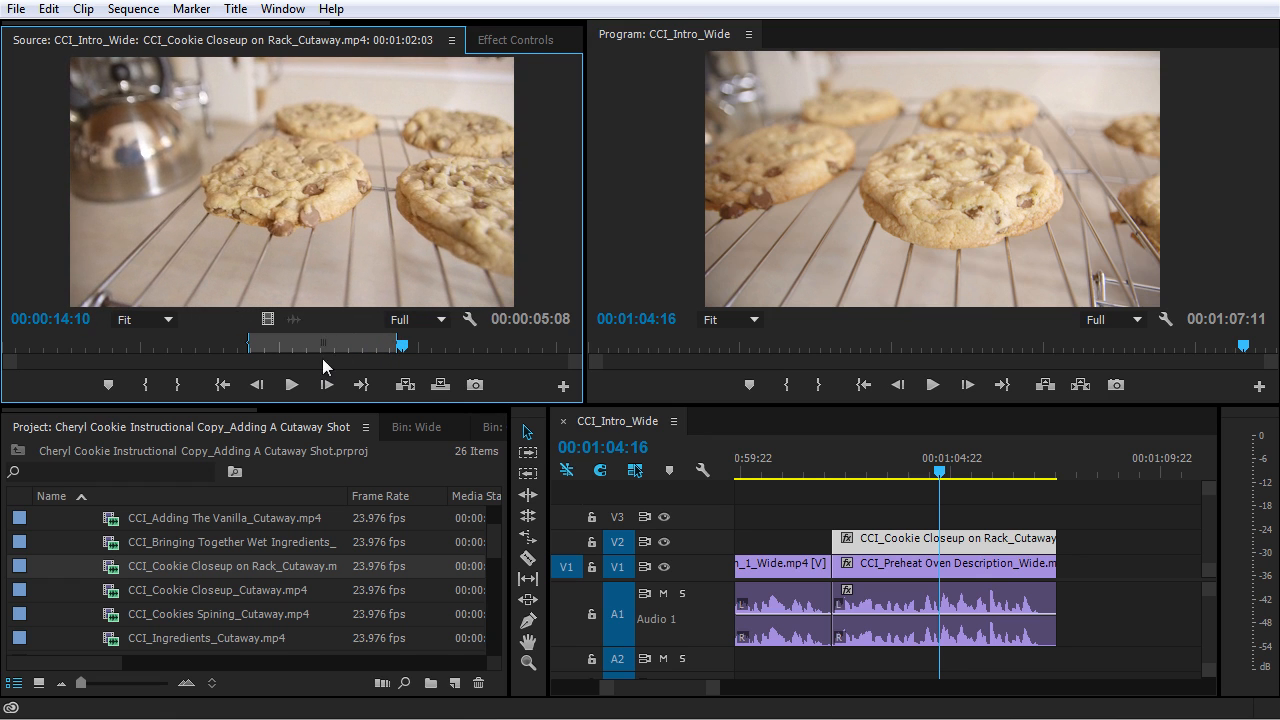
{"action": "left_click_drag", "start_coordinate": [320, 344], "coordinate": [469, 356]}
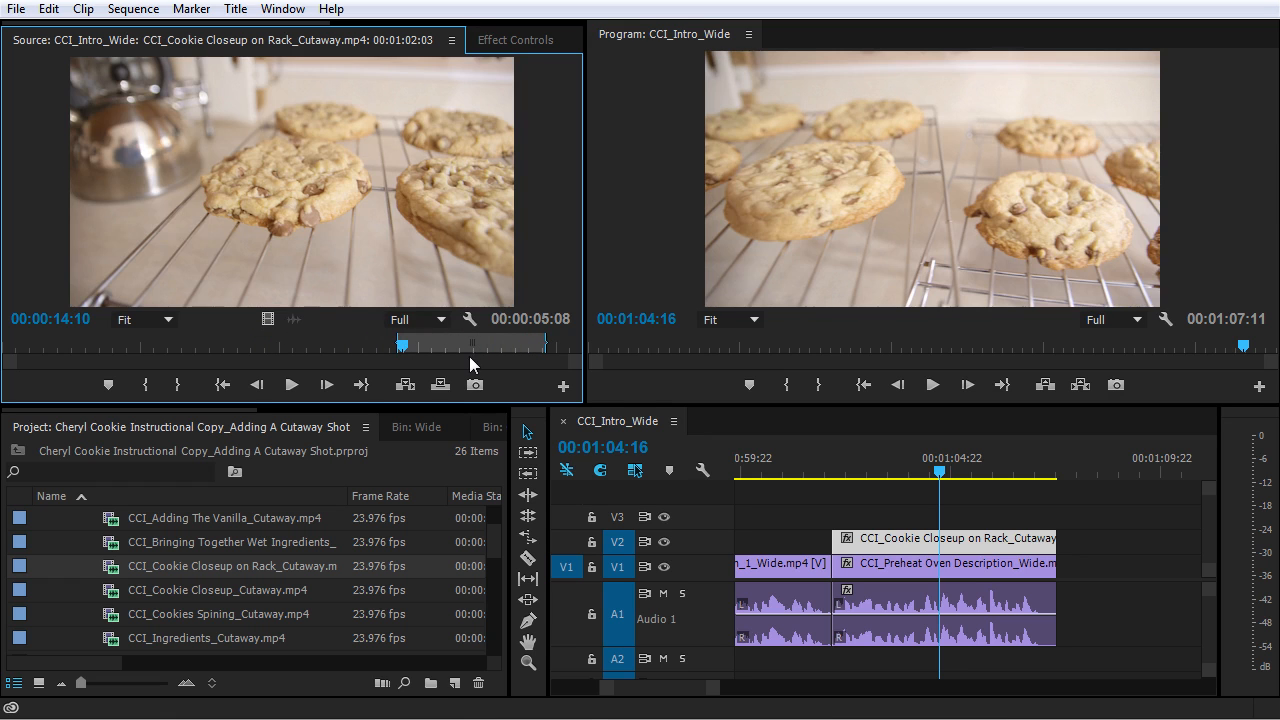
- Play back the cookie rack cutaway to its end, and play the whole sequence from the beginning
{"action": "left_click", "coordinate": [825, 460]}
{"action": "key", "text": "space"}
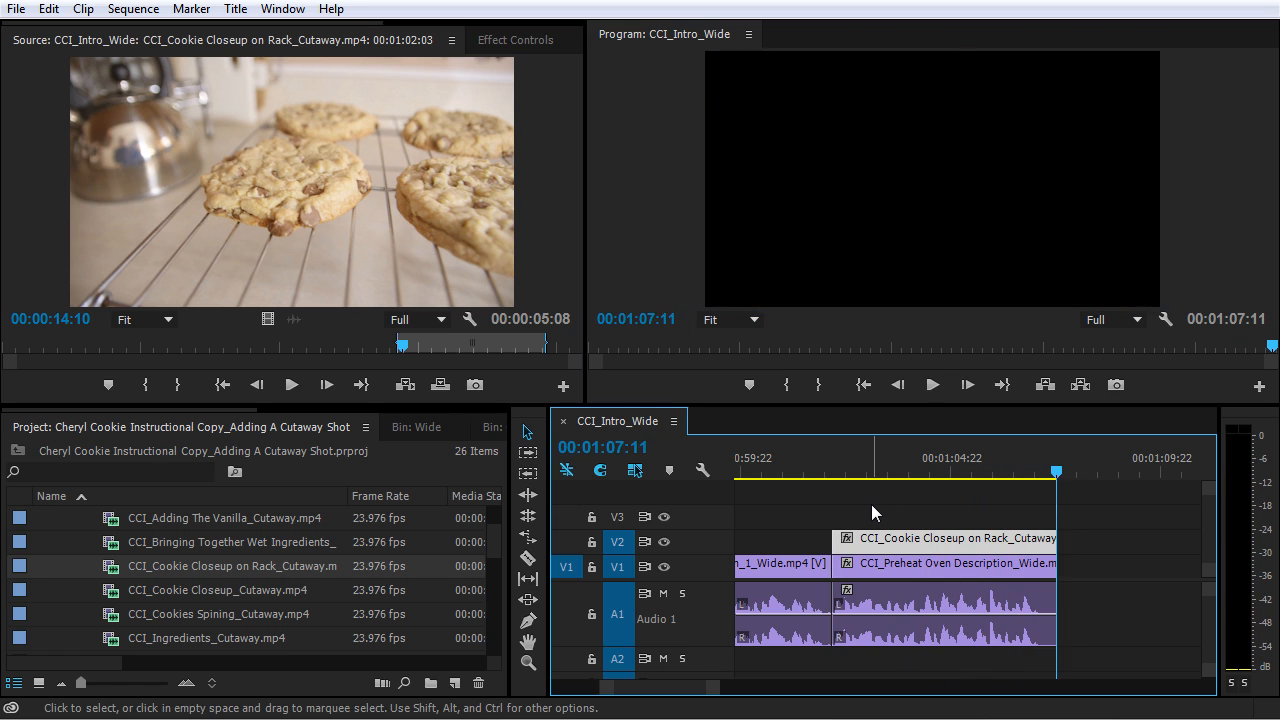
{"action": "left_click", "coordinate": [831, 474]}
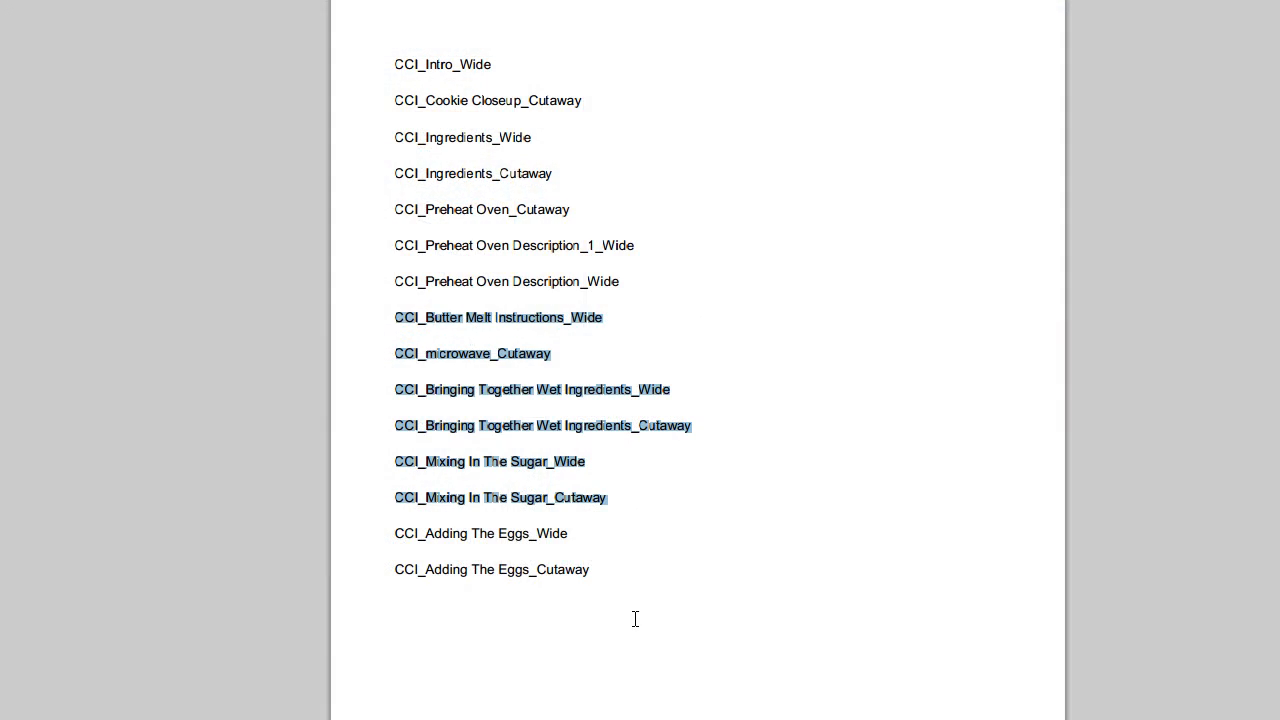
{"action": "left_click_drag", "start_coordinate": [635, 619], "coordinate": [600, 579]}
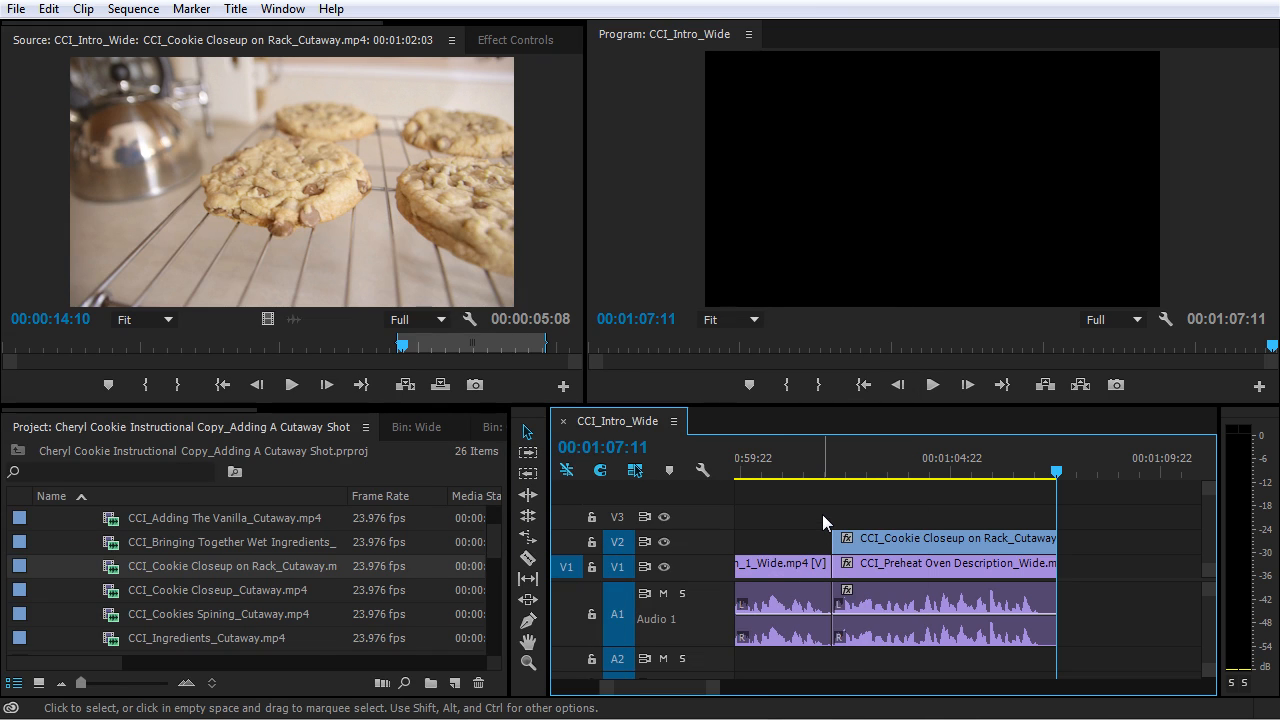
{"action": "key", "text": "Home"}
{"action": "key", "text": "backslash"}
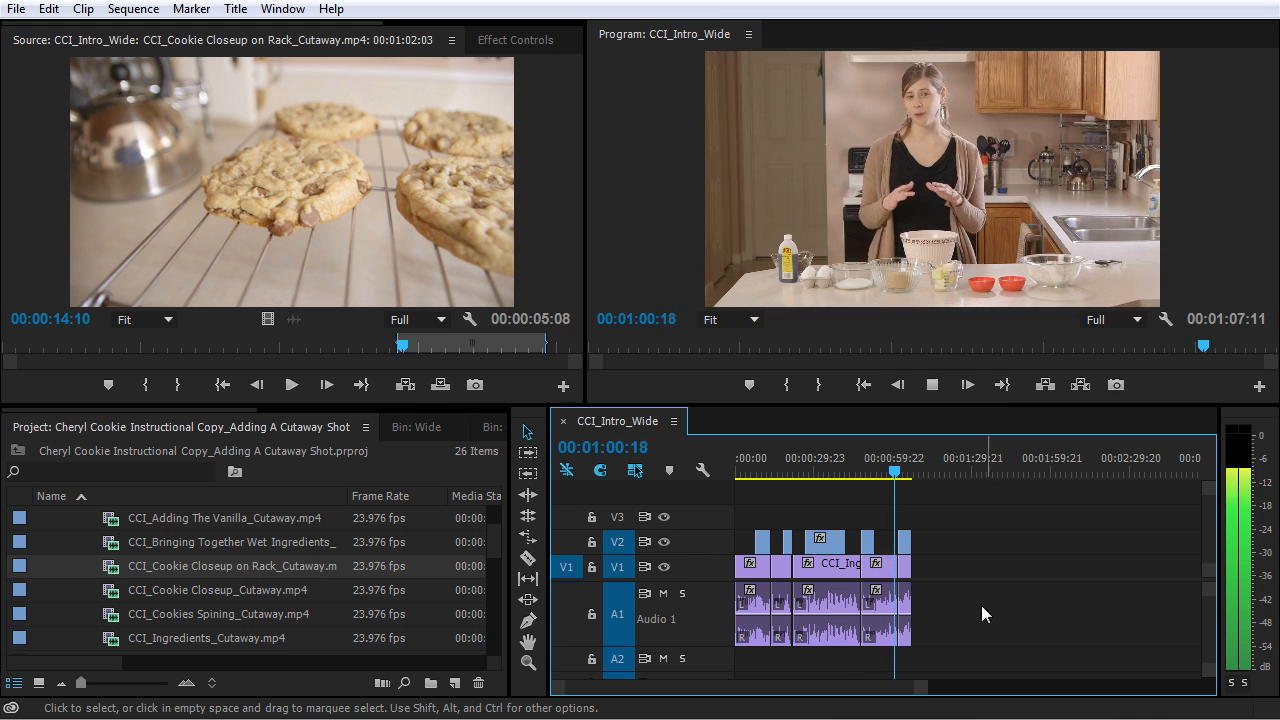
- Ripple trim the end of CCI_Preheat Oven Description_1_Wide.mp4 on V1 out by 7 frames to 00:01:02:10, shifting the following clips
{"action": "scroll", "coordinate": [873, 535], "scroll_direction": "up", "scroll_amount": 4}
{"action": "scroll", "coordinate": [875, 540], "scroll_direction": "up", "scroll_amount": 5}
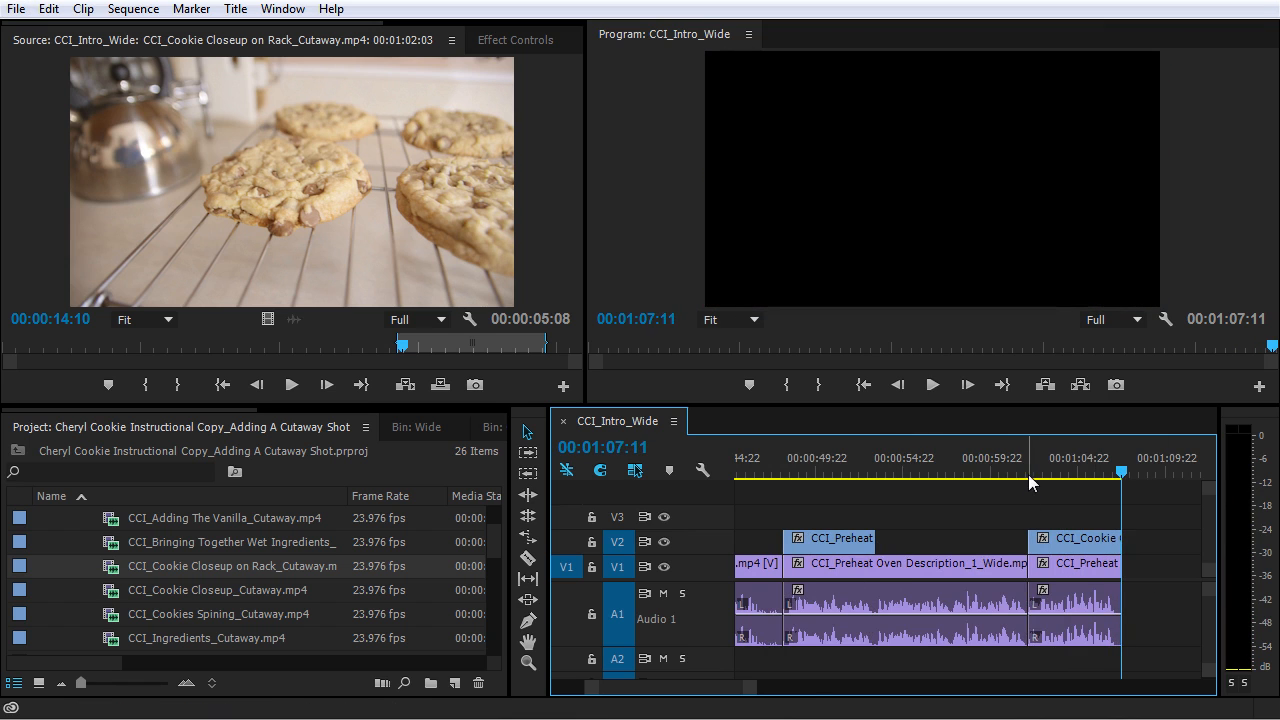
{"action": "key", "text": "minus"}
{"action": "key", "text": "minus"}
{"action": "key", "text": "minus"}
{"action": "key", "text": "equal"}
{"action": "key", "text": "equal"}
{"action": "key", "text": "equal"}
{"action": "key", "text": "equal"}
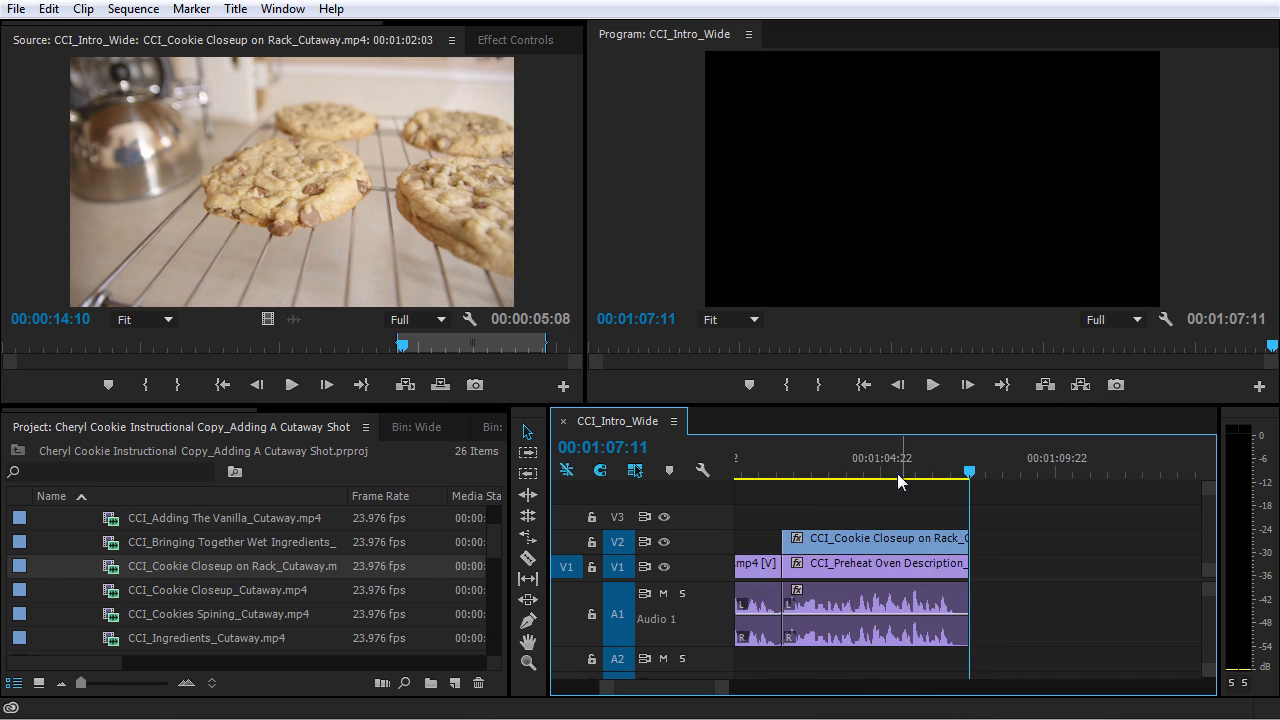
{"action": "key", "text": "minus"}
{"action": "left_click", "coordinate": [864, 473]}
{"action": "key", "text": "equal"}
{"action": "key", "text": "equal"}
{"action": "key", "text": "equal"}
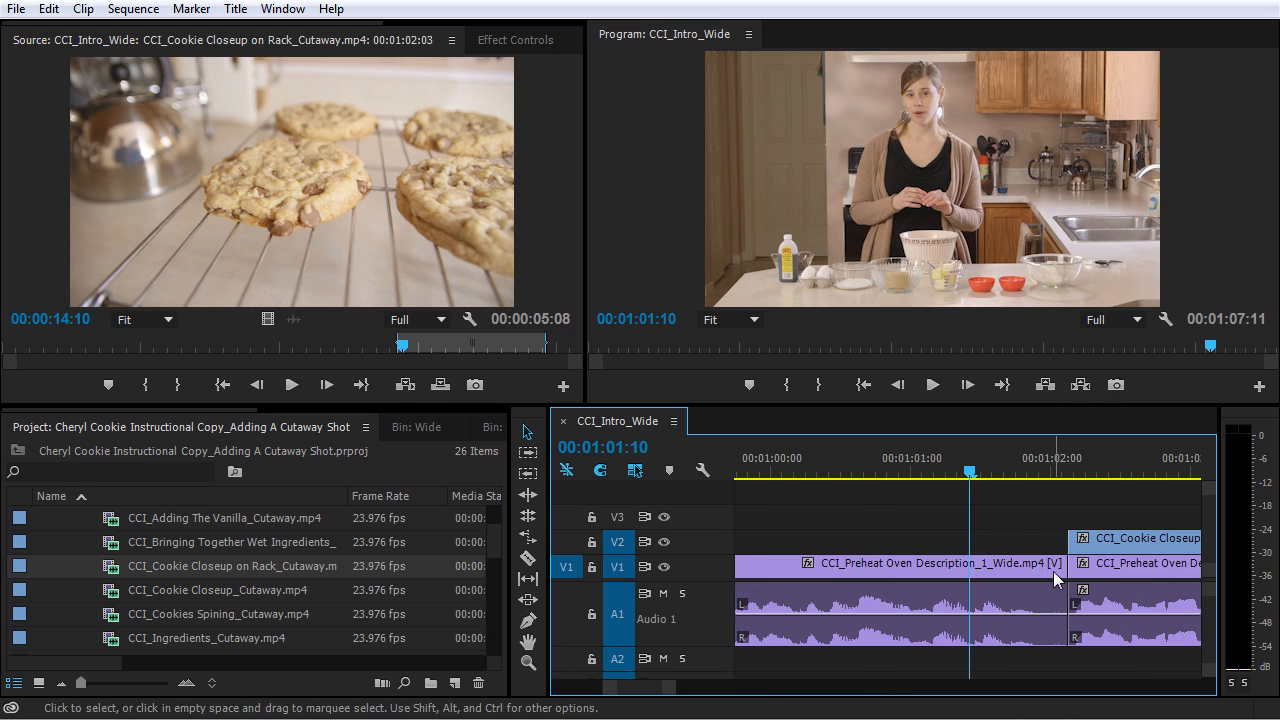
{"action": "left_click", "coordinate": [1031, 568]}
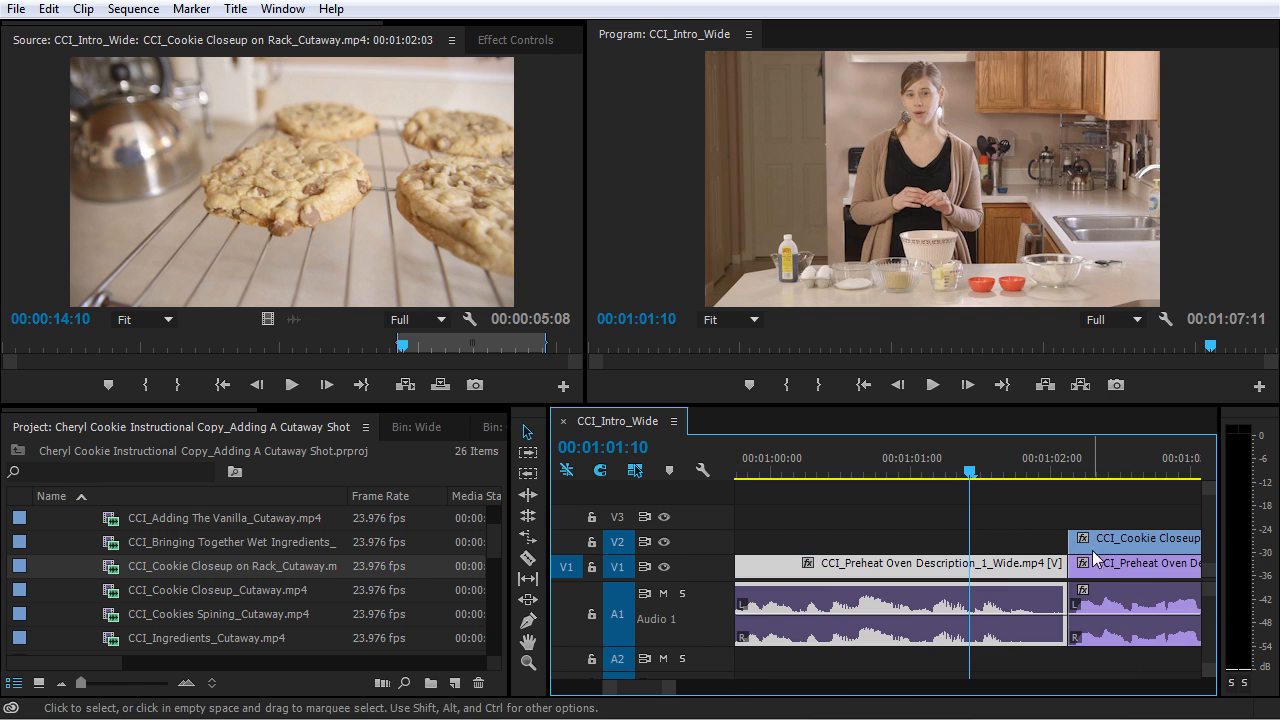
{"action": "left_click_drag", "start_coordinate": [972, 474], "coordinate": [821, 507]}
{"action": "key", "text": "space"}
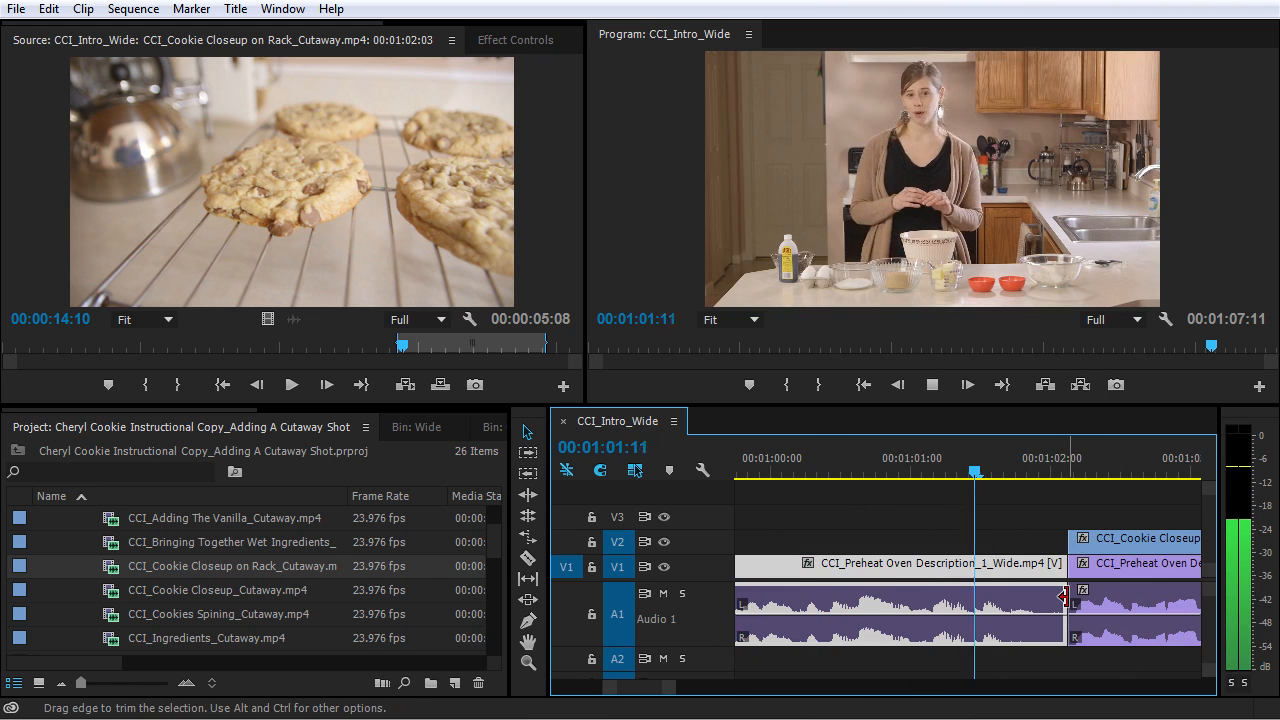
{"action": "key", "text": "space"}
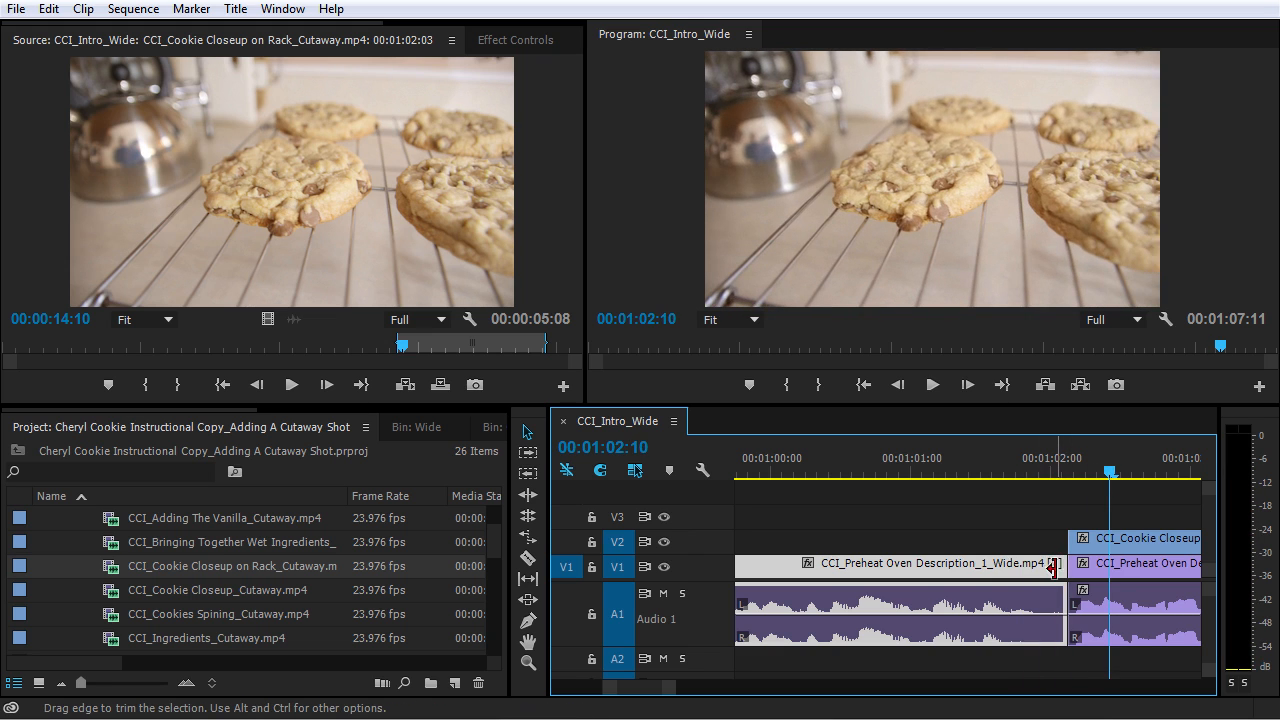
{"action": "left_click", "coordinate": [1055, 567]}
{"action": "left_click_drag", "start_coordinate": [1058, 567], "coordinate": [1108, 568]}
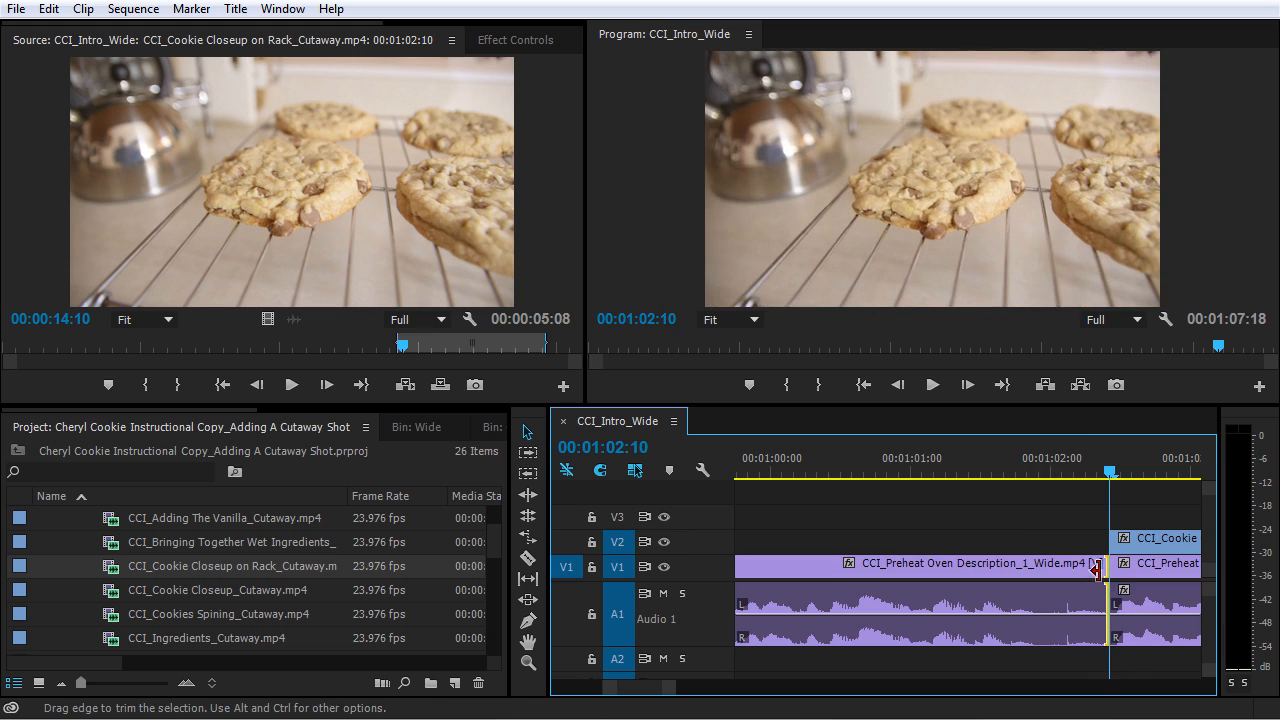
- Play back the sequence across the cut between the two Preheat Oven Description clips and through the cookie rack cutaway
{"action": "left_click", "coordinate": [986, 467]}
{"action": "key", "text": "space"}
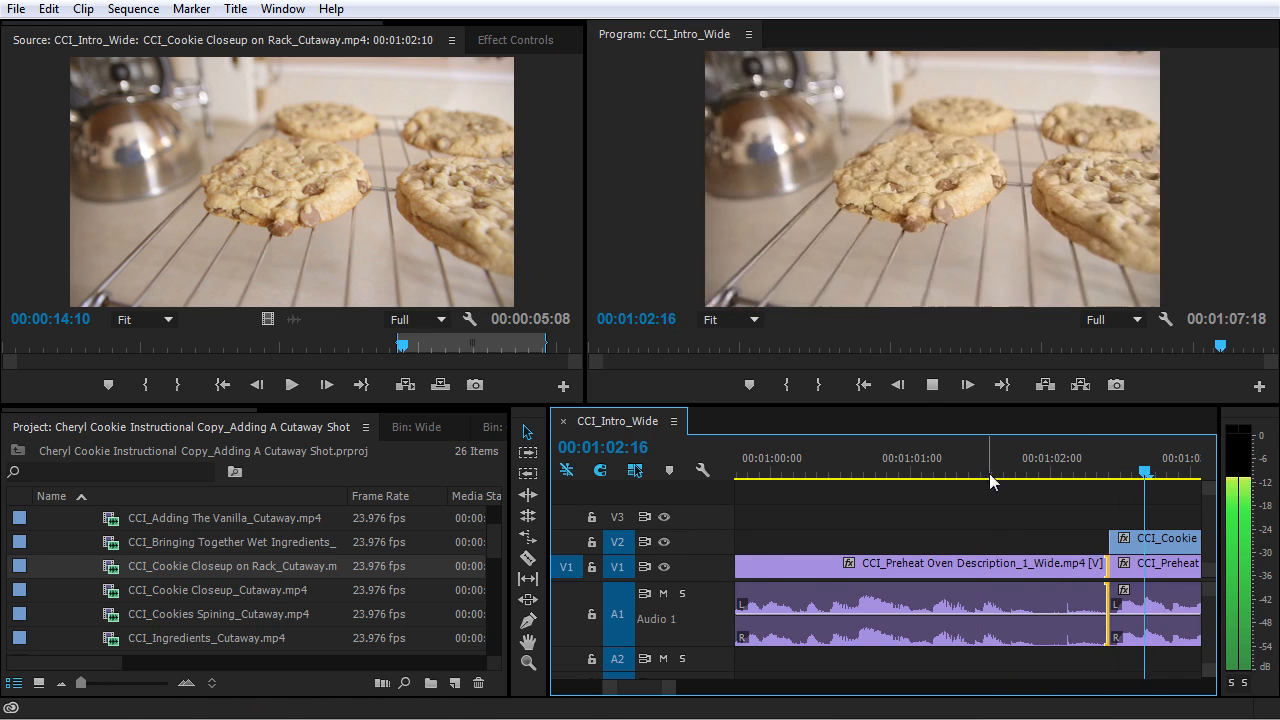
{"action": "key", "text": "minus"}
{"action": "mouse_move", "coordinate": [780, 459]}
{"action": "left_mouse_down"}
{"action": "mouse_move", "coordinate": [829, 473]}
{"action": "mouse_move", "coordinate": [780, 476]}
{"action": "left_mouse_up"}
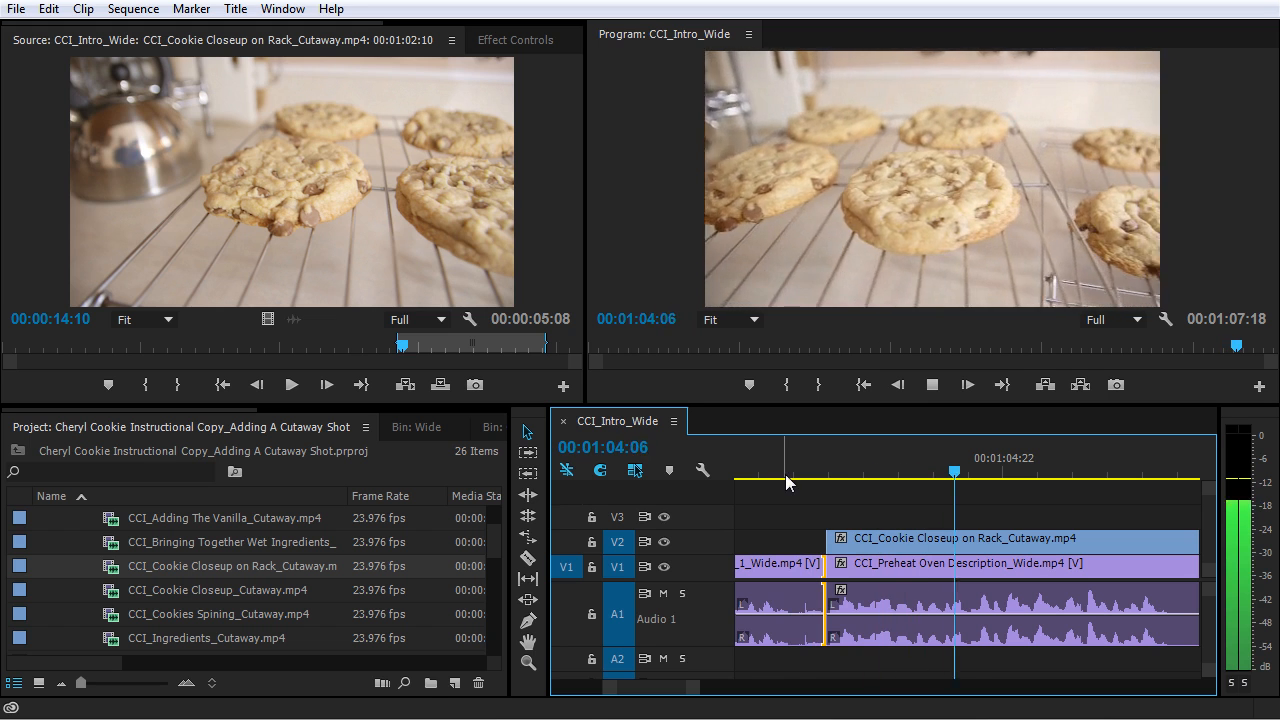
{"action": "key", "text": "minus"}
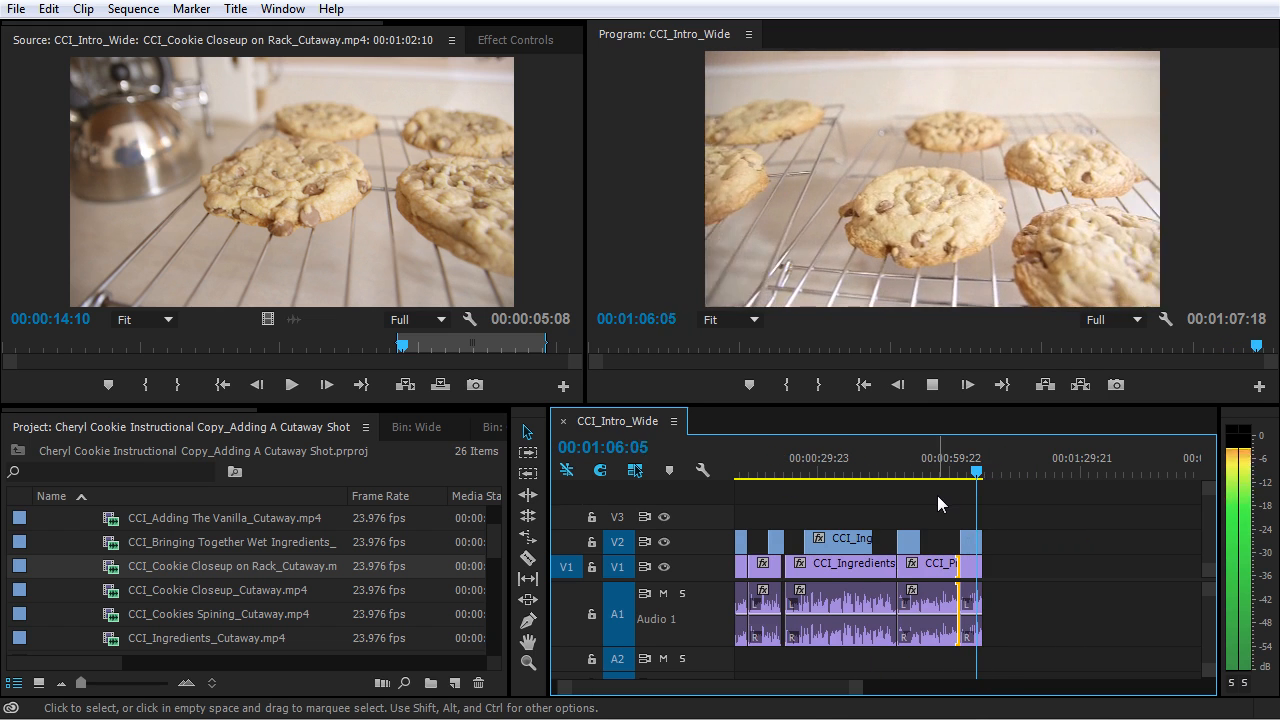
{"action": "key", "text": "space"}
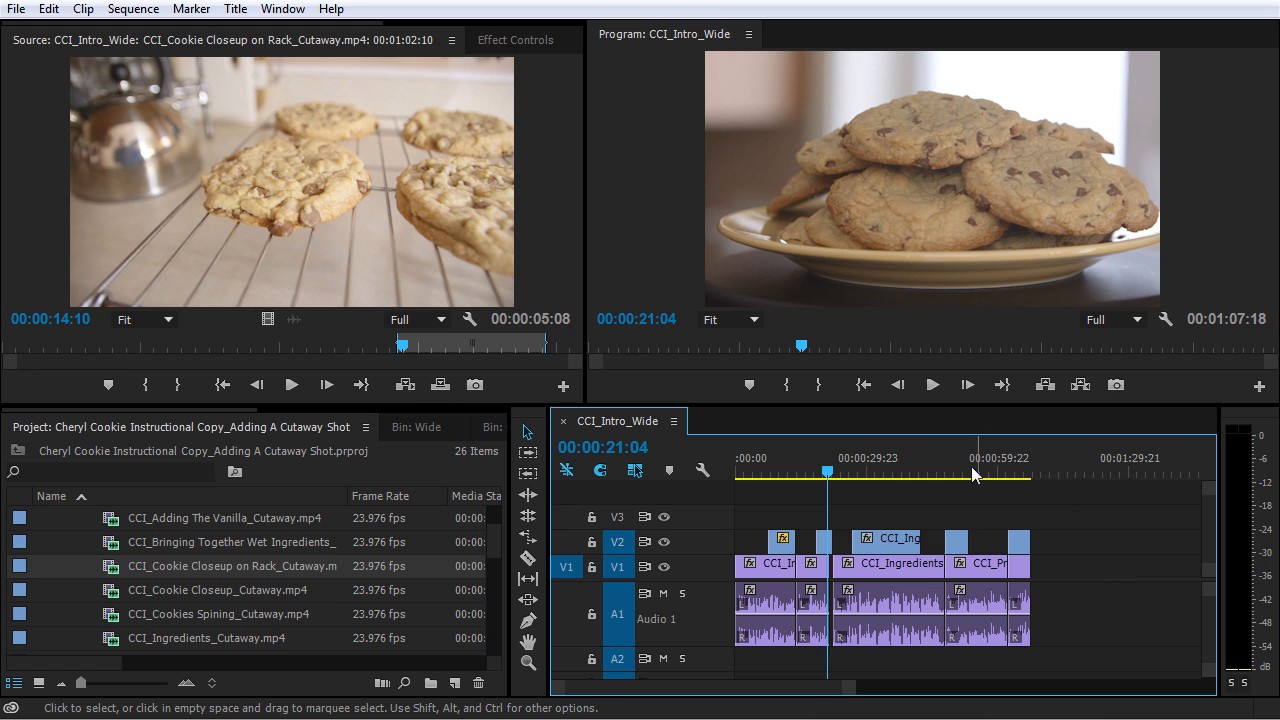